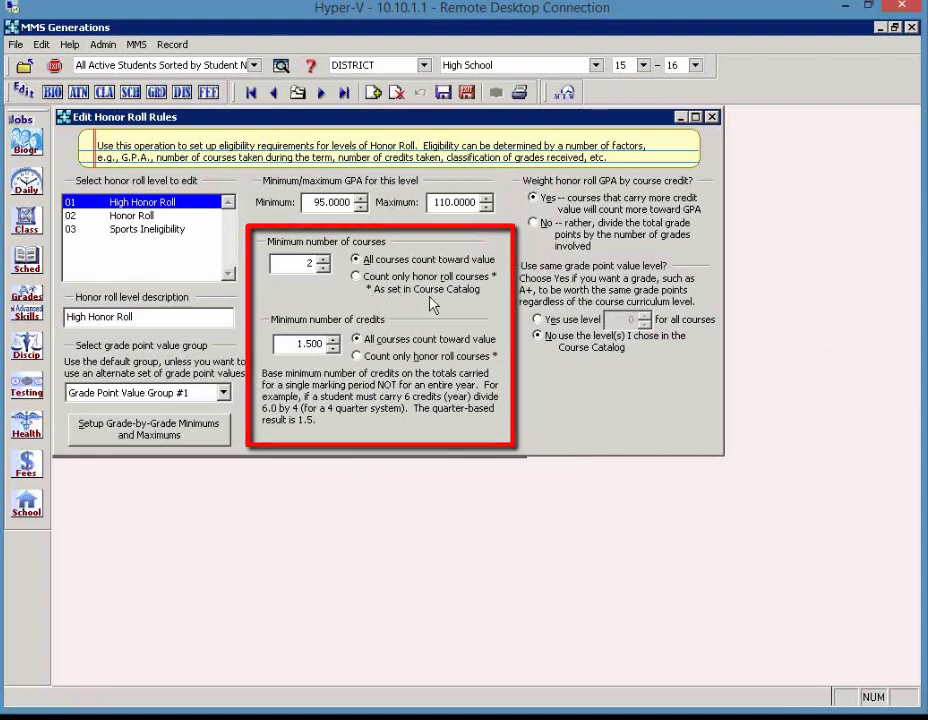
Open the Edit Course Catalog job to check which courses are included in honor roll
left_click(27, 510)
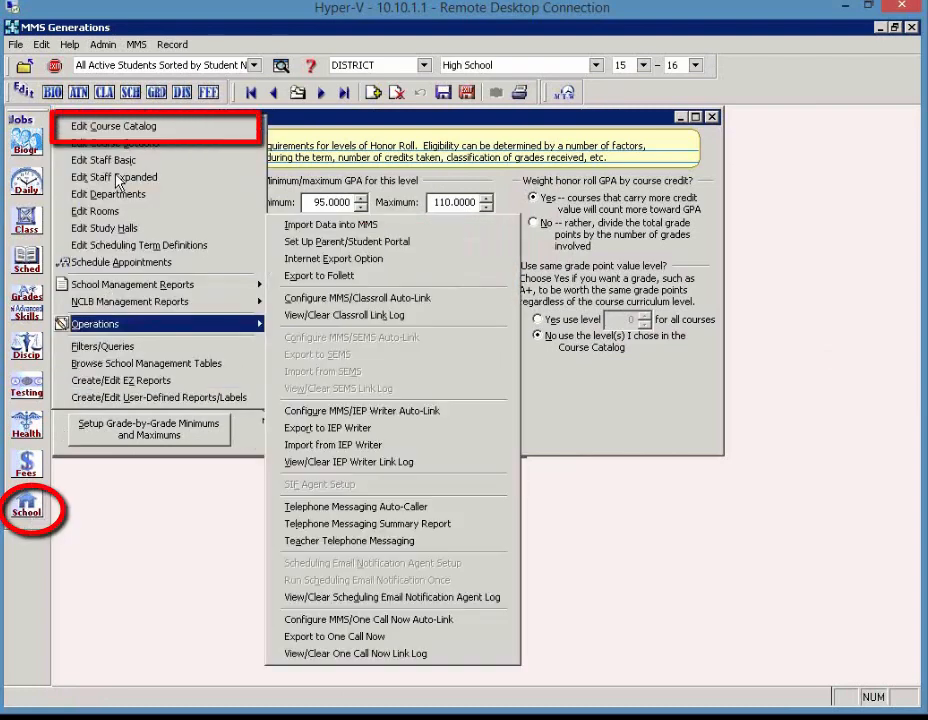
left_click(118, 128)
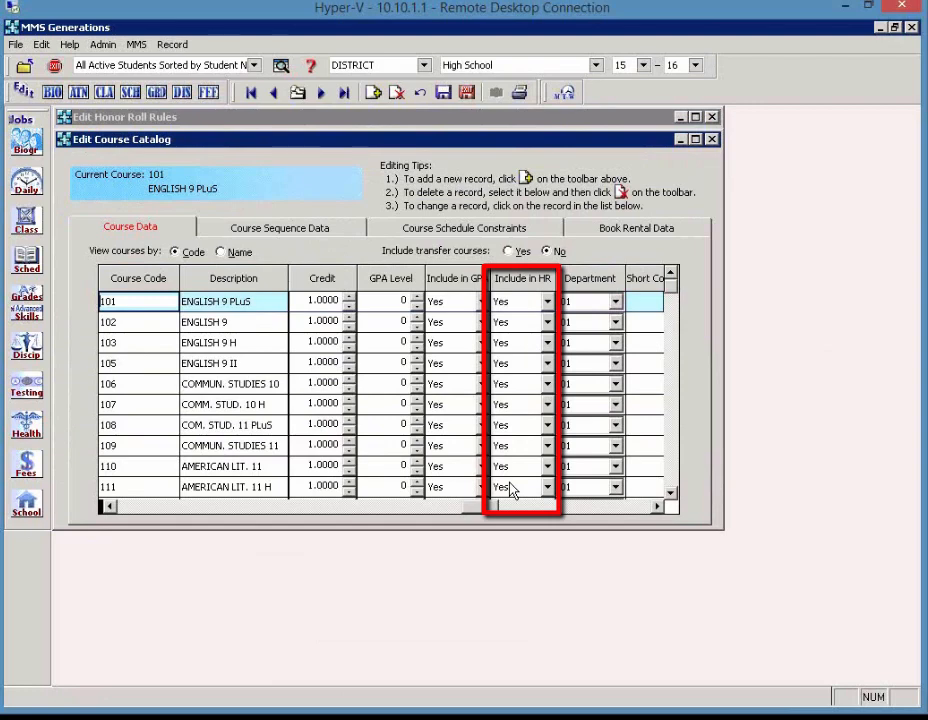
Switch to the MMS Staff Portal in Internet Explorer and open its Edit Course Catalog page
mouse_move(284, 710)
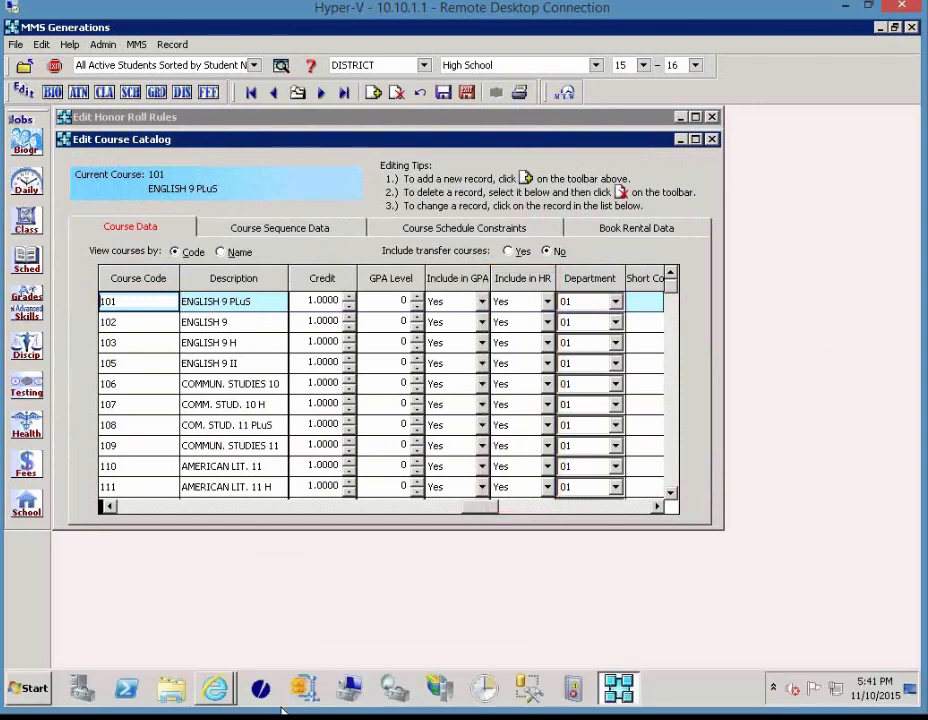
mouse_move(222, 697)
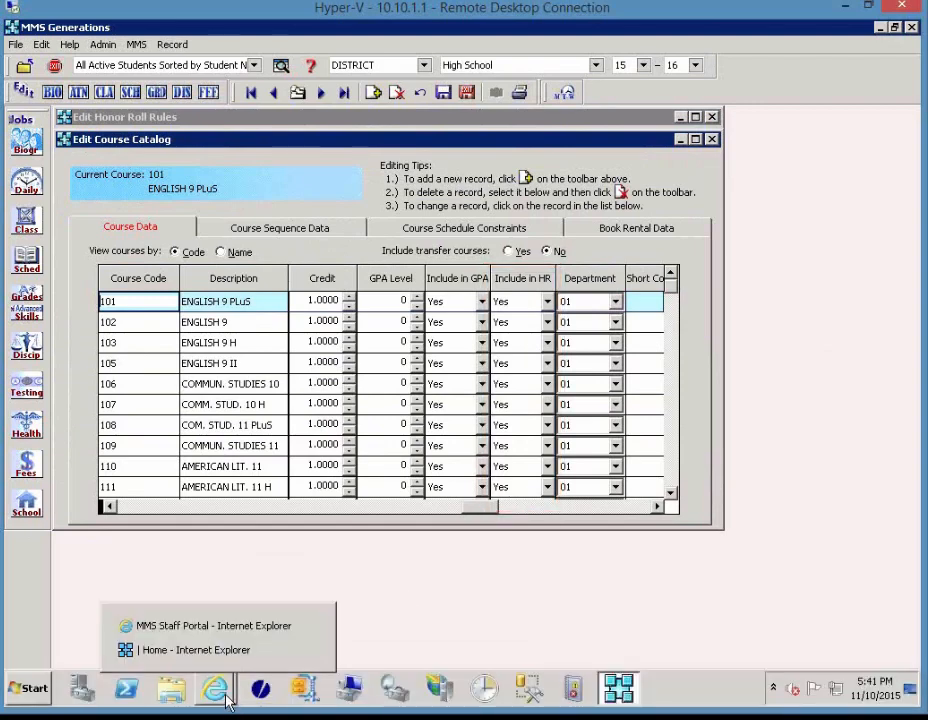
left_click(210, 628)
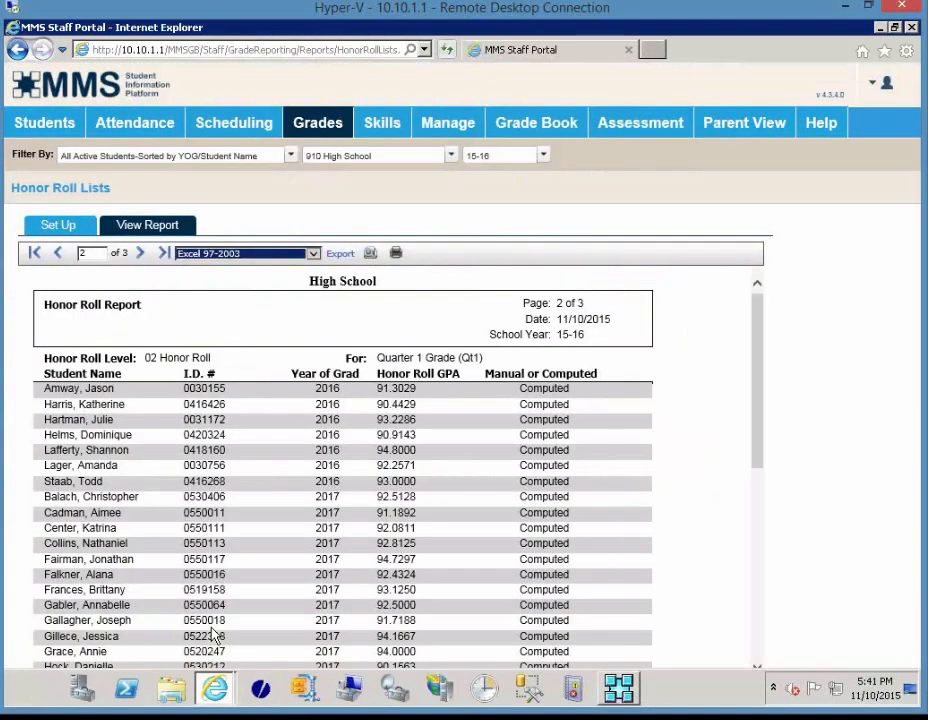
left_click(435, 126)
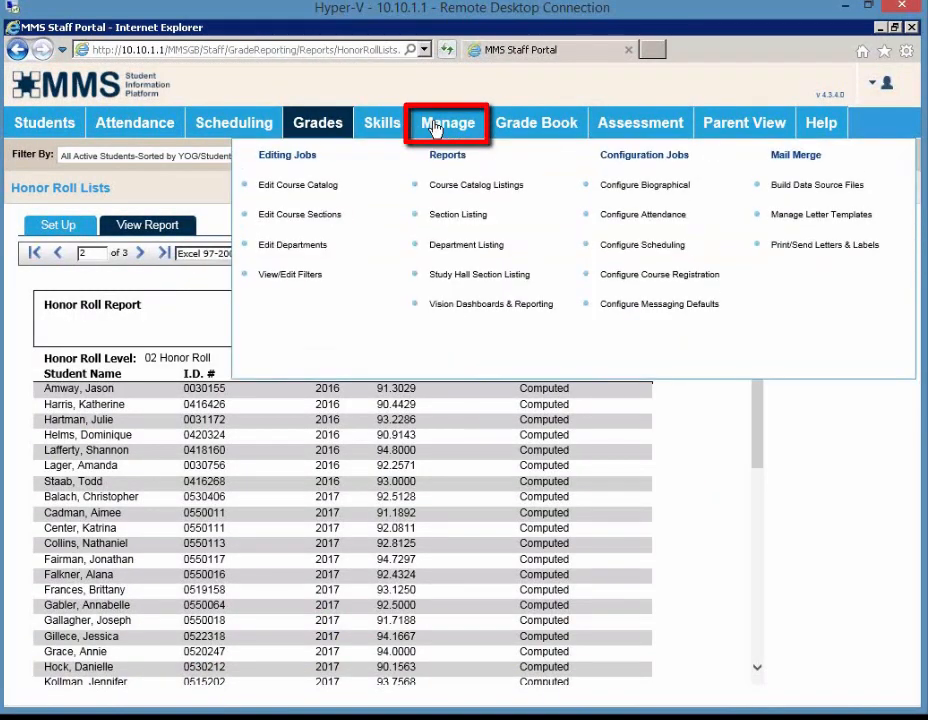
left_click(322, 190)
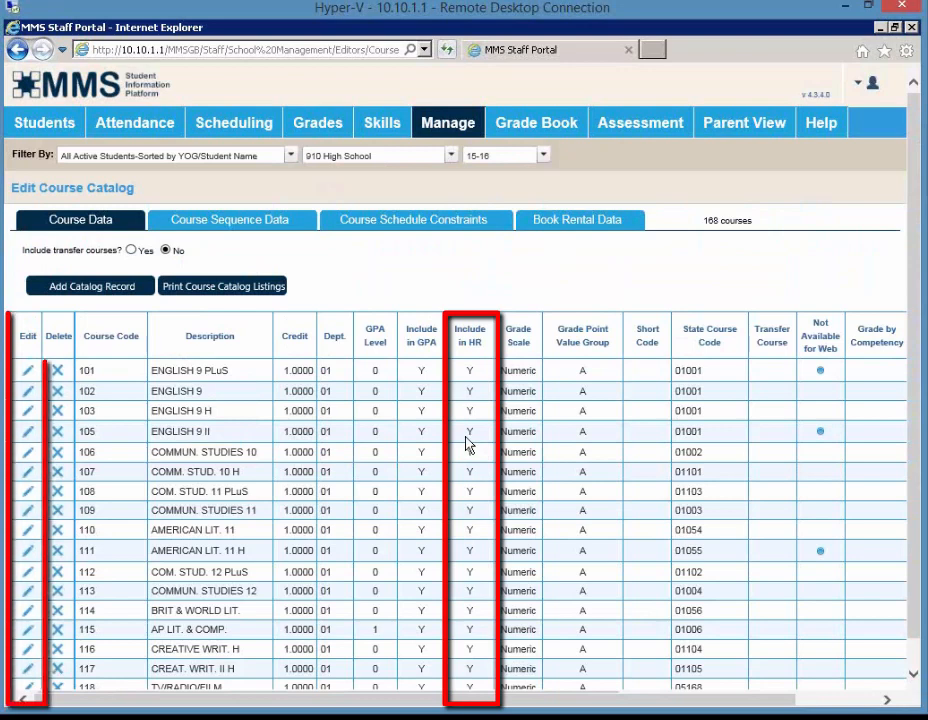
Inspect the Include in HR options in the catalog record for ENGLISH 9 II, leaving the record without saving
left_click(27, 431)
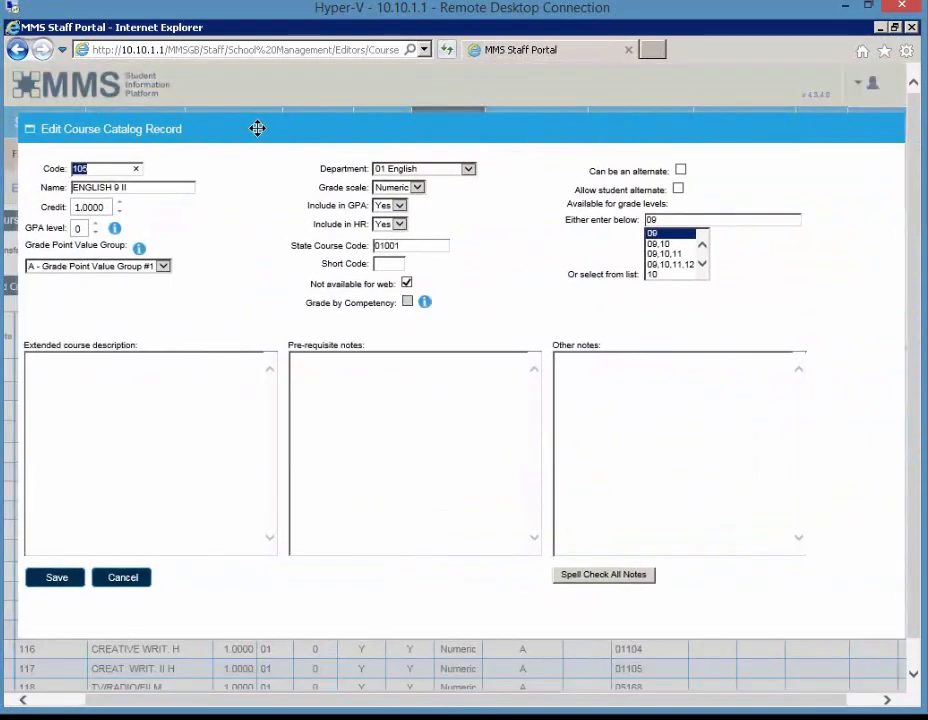
left_click(403, 228)
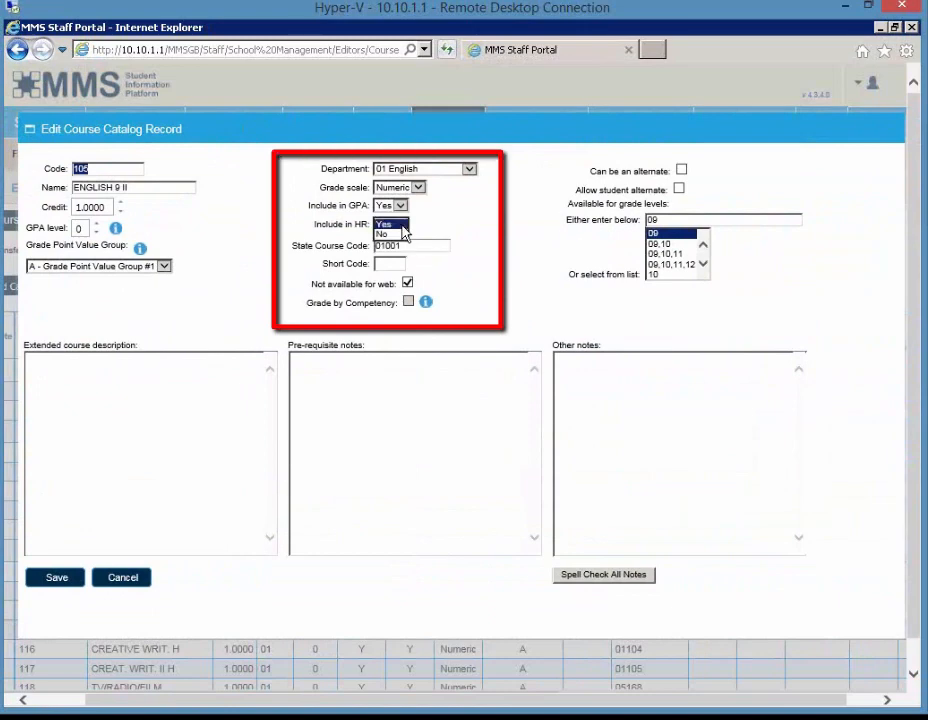
left_click(476, 220)
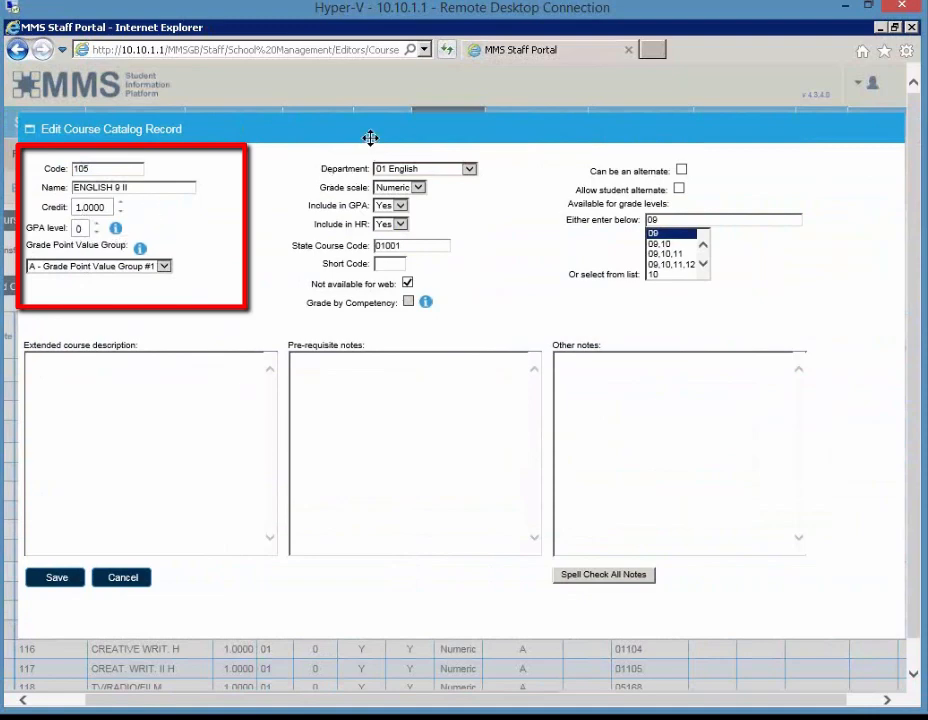
left_click_drag(358, 134, 343, 130)
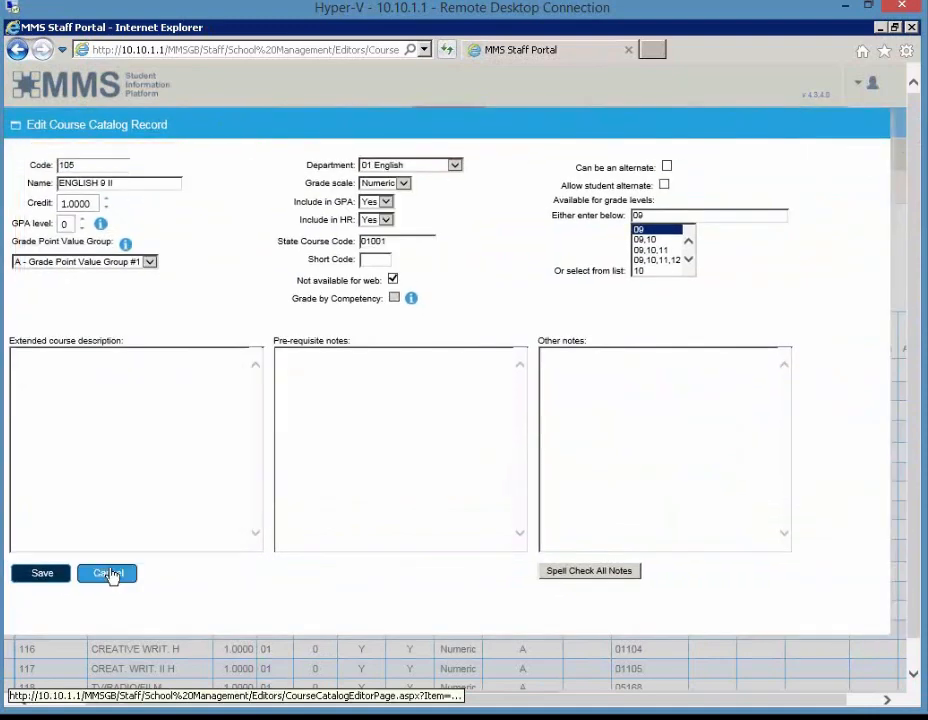
left_click(108, 574)
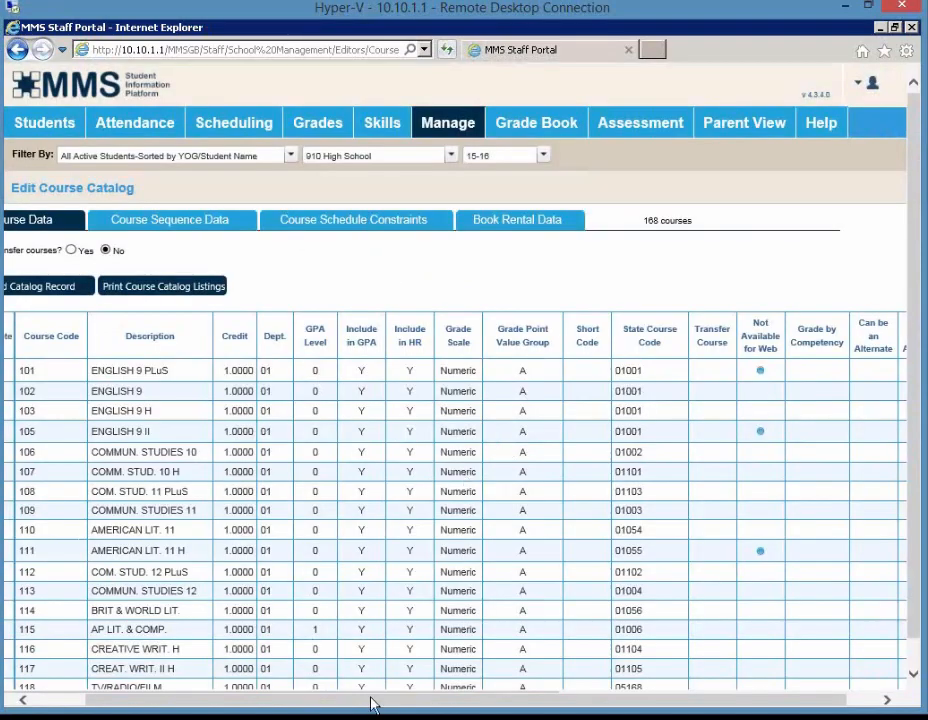
Switch back to MMS Generations and close the course catalog to return to the honor roll rules
mouse_move(373, 711)
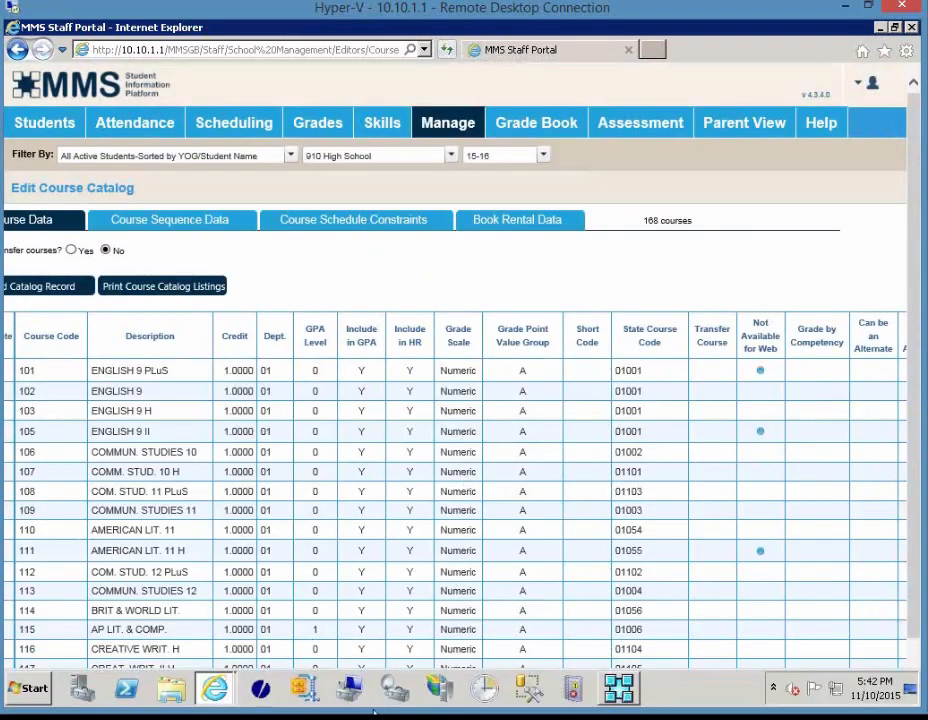
left_click(622, 694)
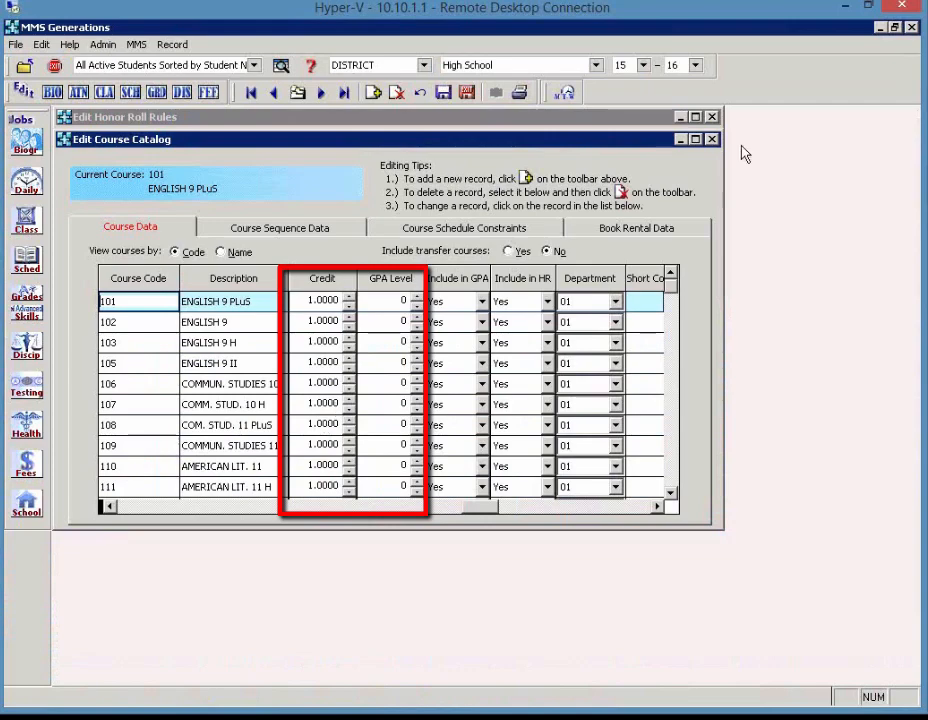
left_click(711, 140)
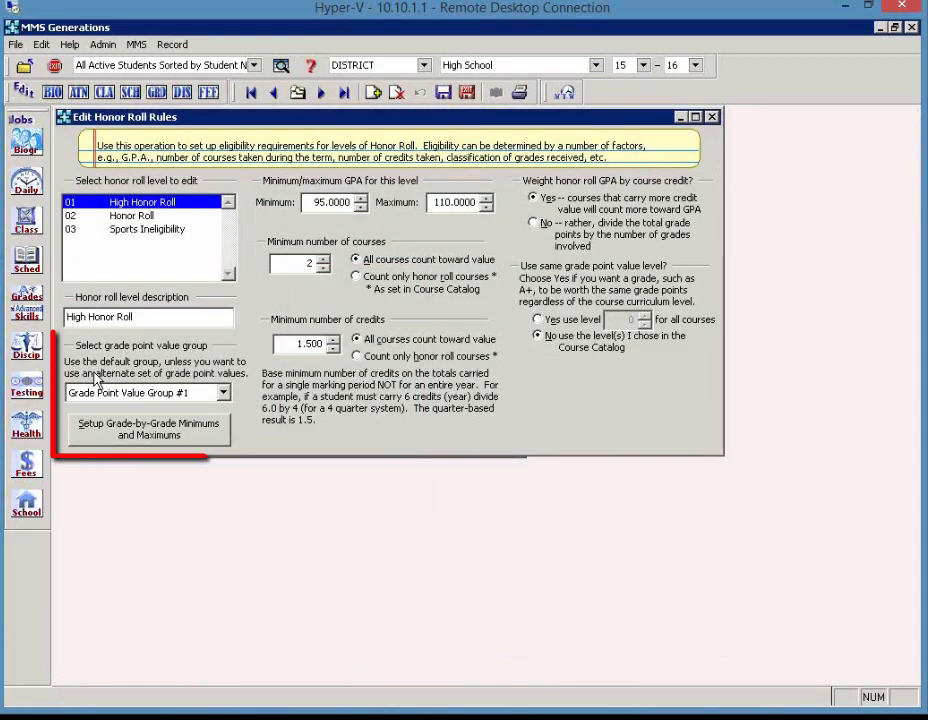
Try to open the grade-by-grade minimums and maximums setup for the High Honor Roll level
left_click(93, 440)
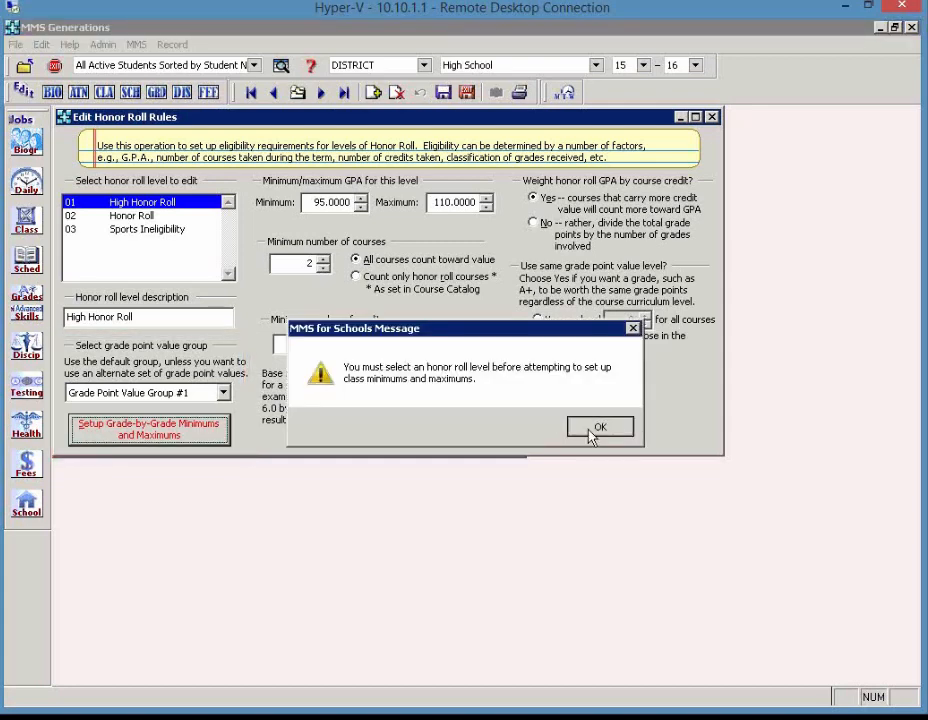
left_click(596, 428)
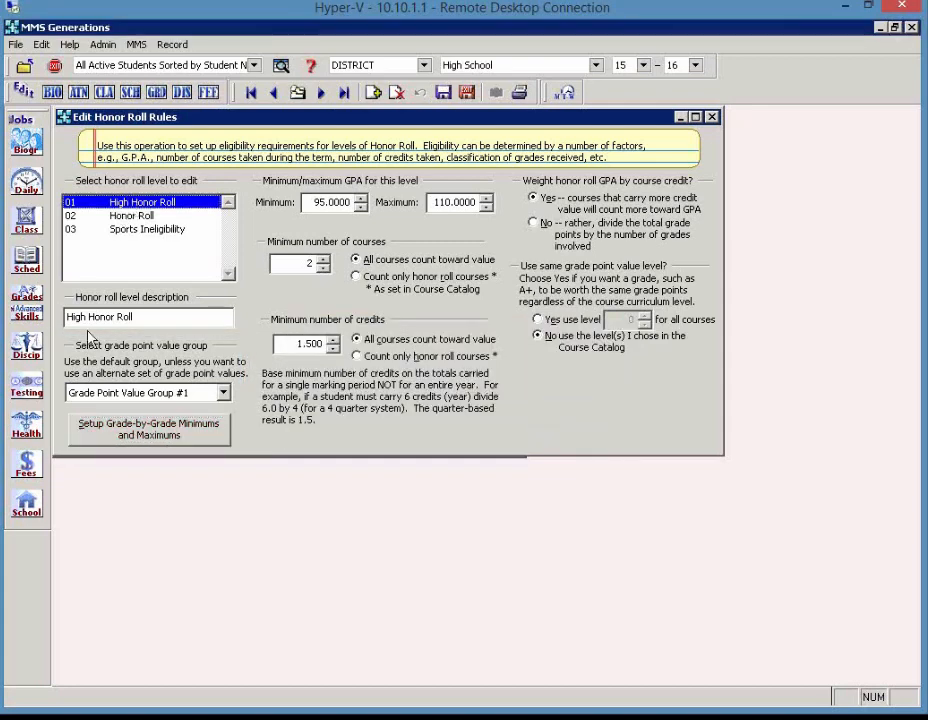
left_click(128, 433)
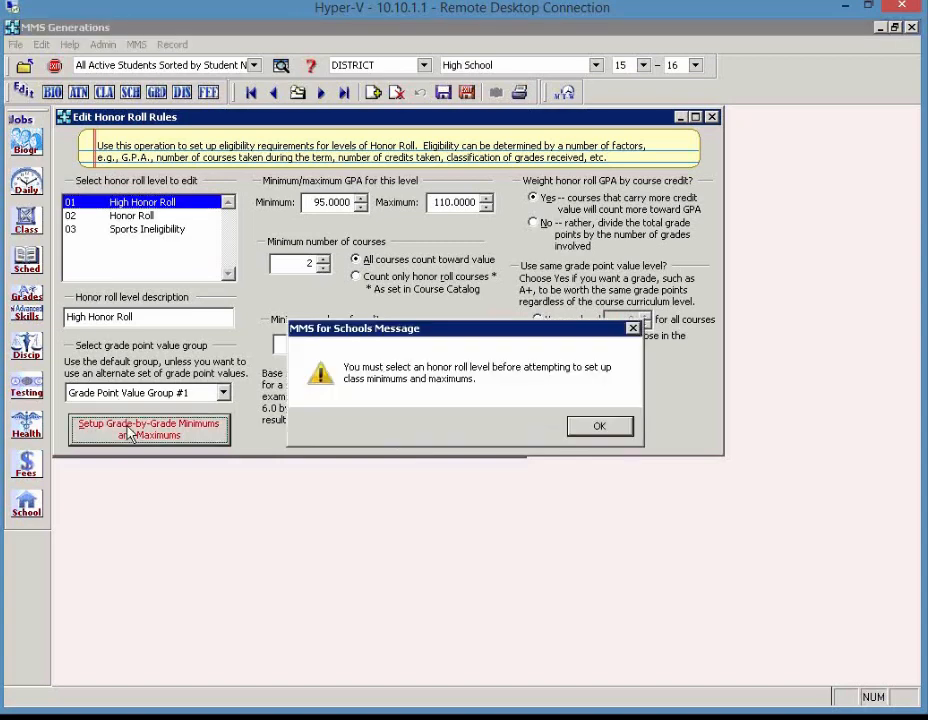
left_click(600, 427)
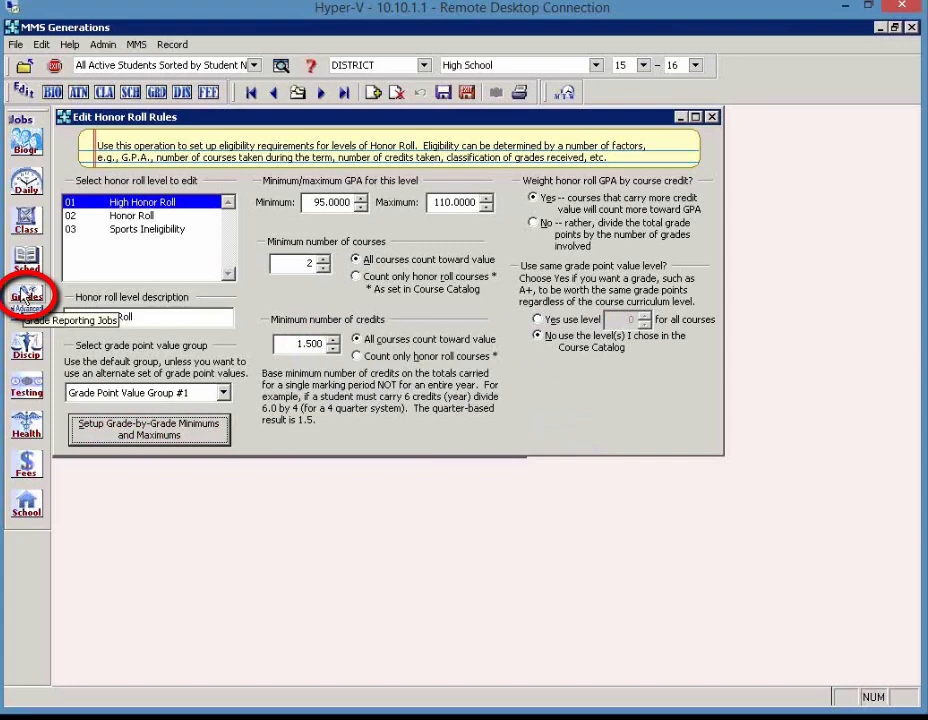
Review the honor roll class numbers assigned to each grade in the Valid Grades List, then exit the list
left_click(25, 302)
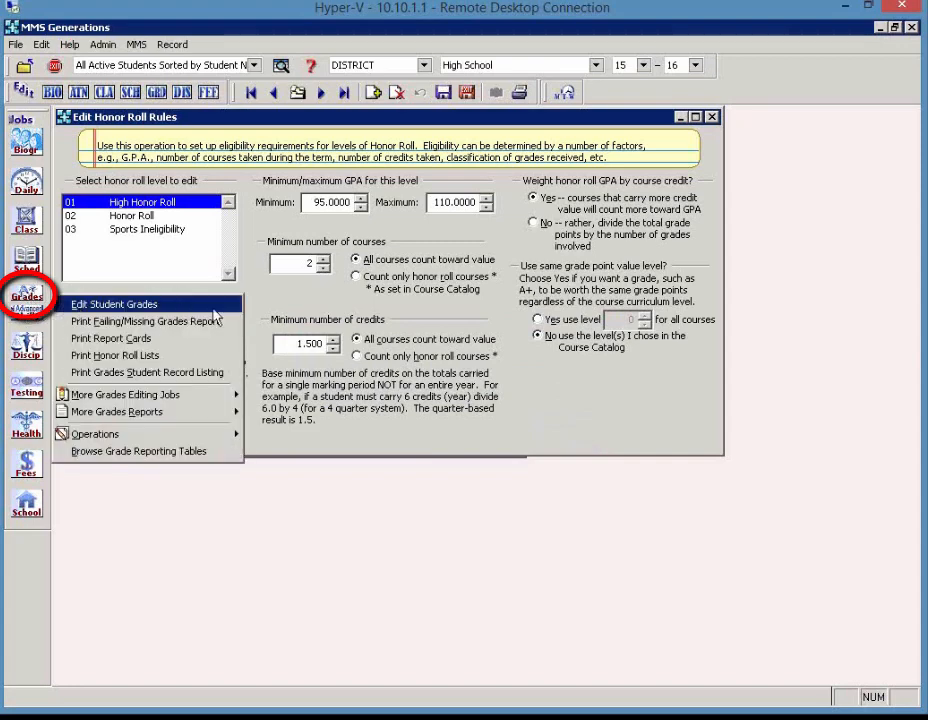
mouse_move(230, 398)
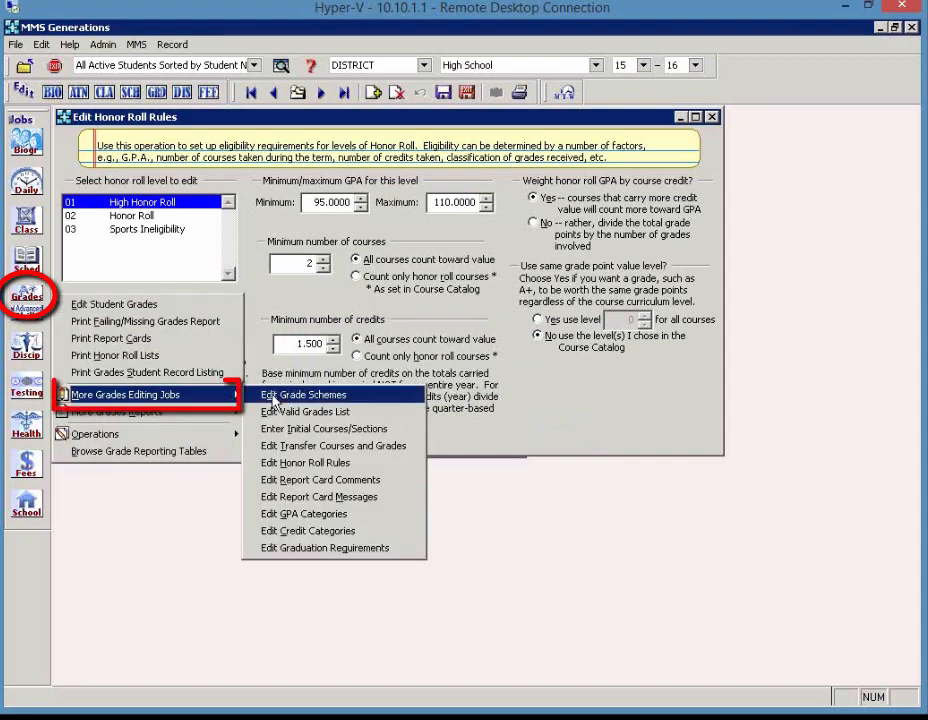
left_click(384, 420)
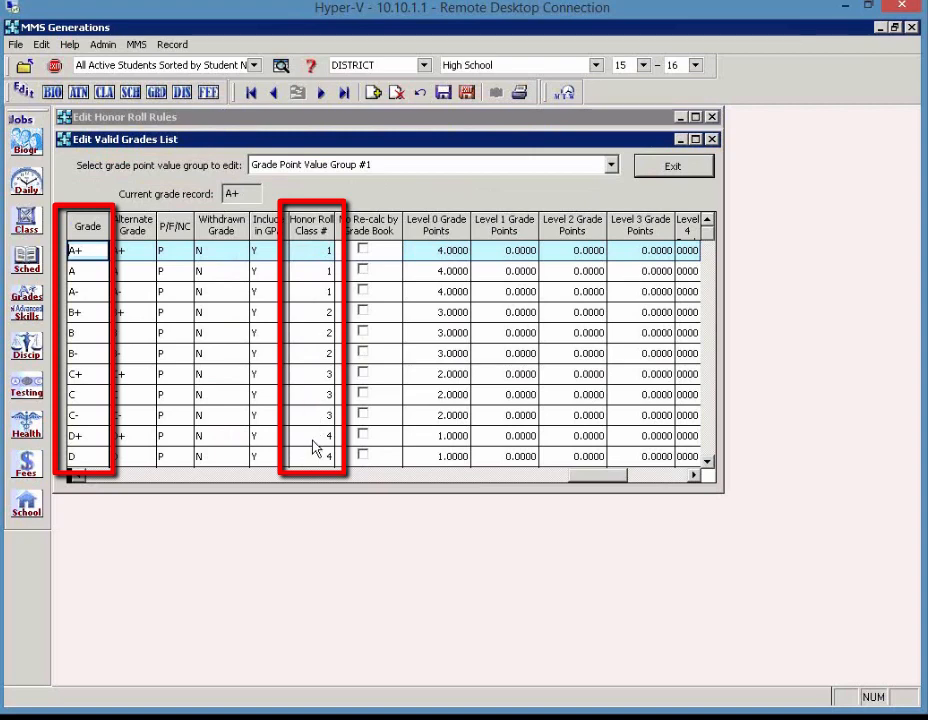
scroll(313, 447, "down", 4)
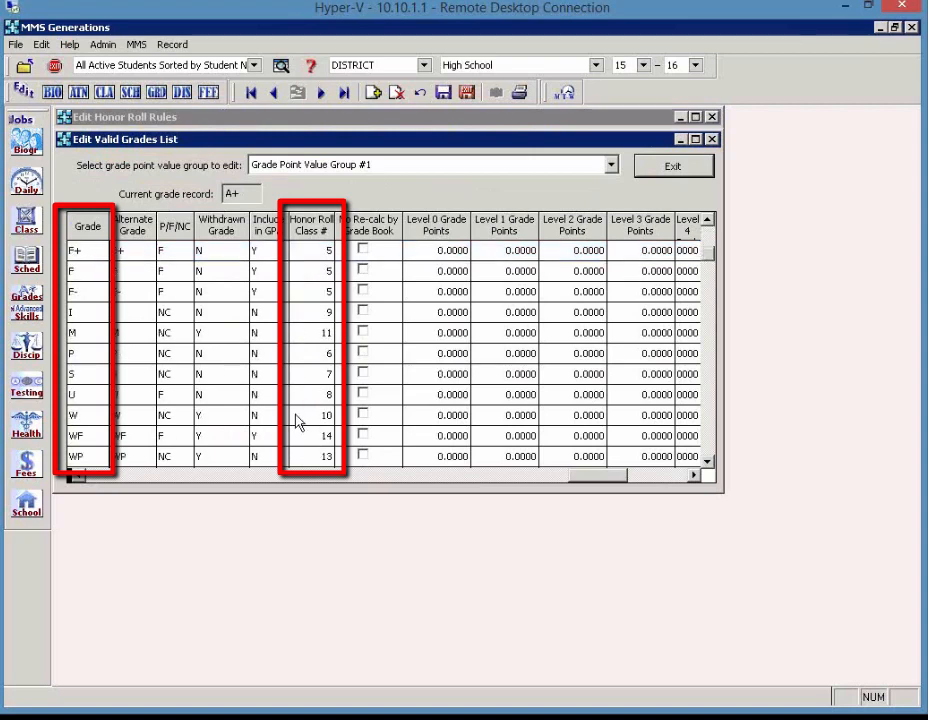
scroll(296, 420, "down", 3)
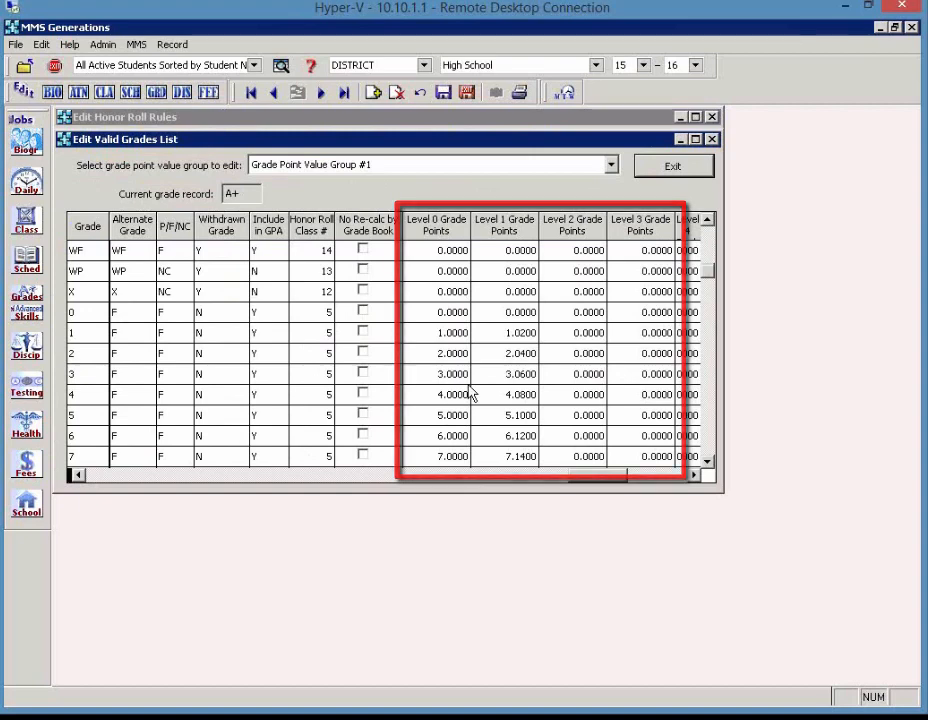
left_click(657, 167)
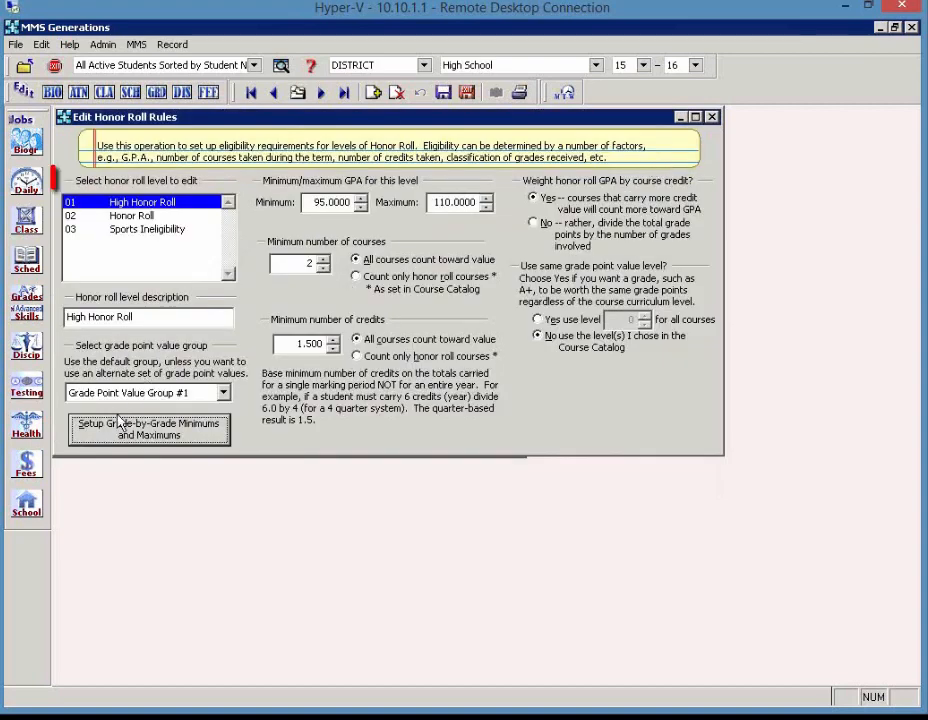
Review the grade-by-grade minimums and maximums for the Sports Ineligibility level, then return to the honor roll rules
left_click(123, 233)
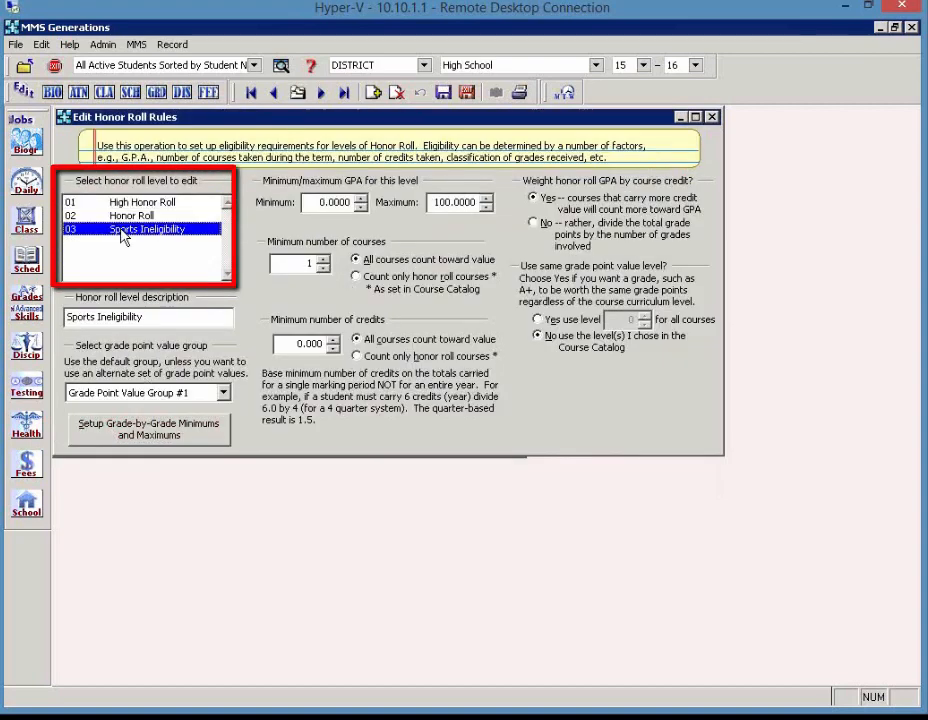
left_click(135, 433)
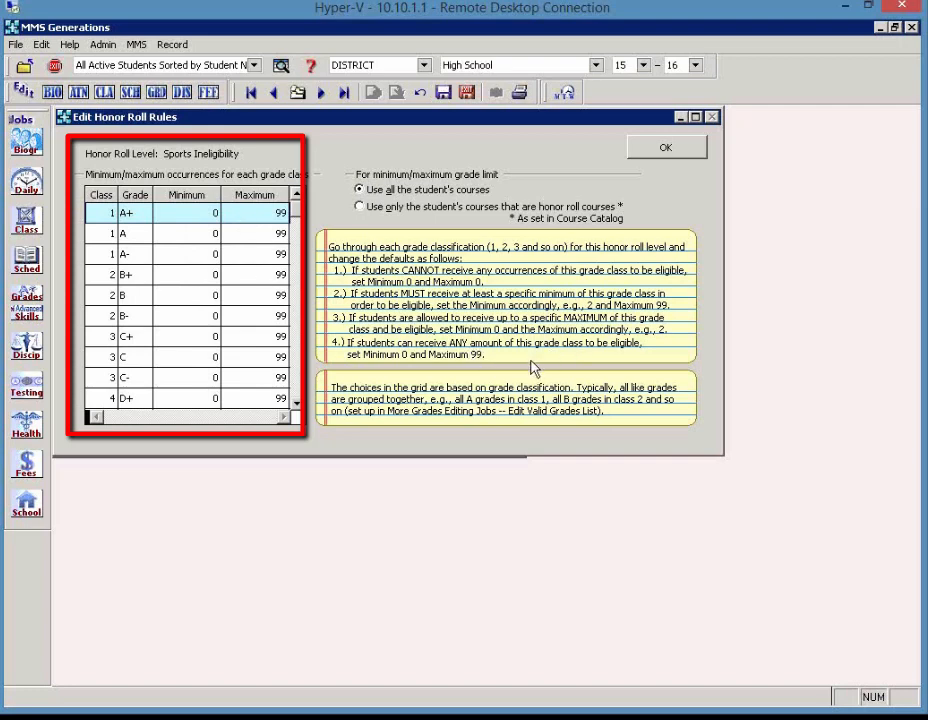
scroll(212, 222, "down", 3)
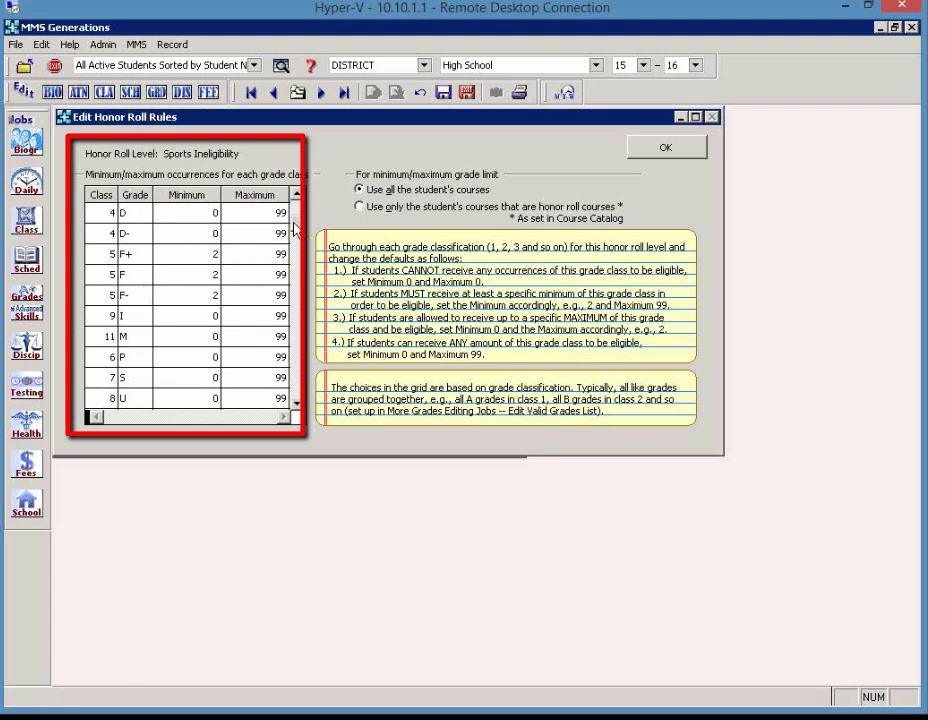
left_click(296, 317)
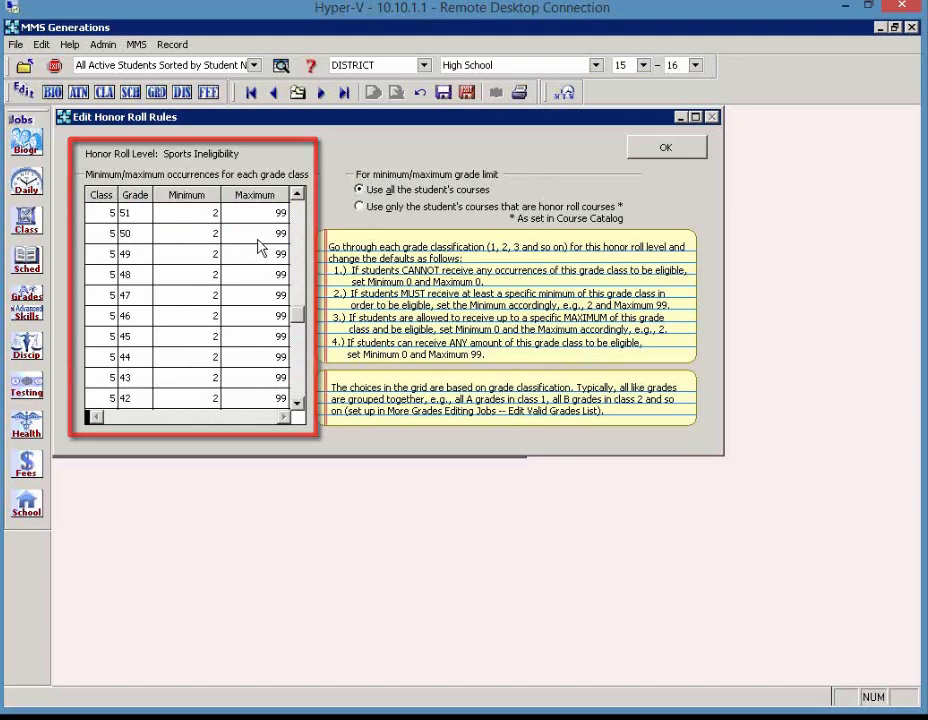
left_click(656, 150)
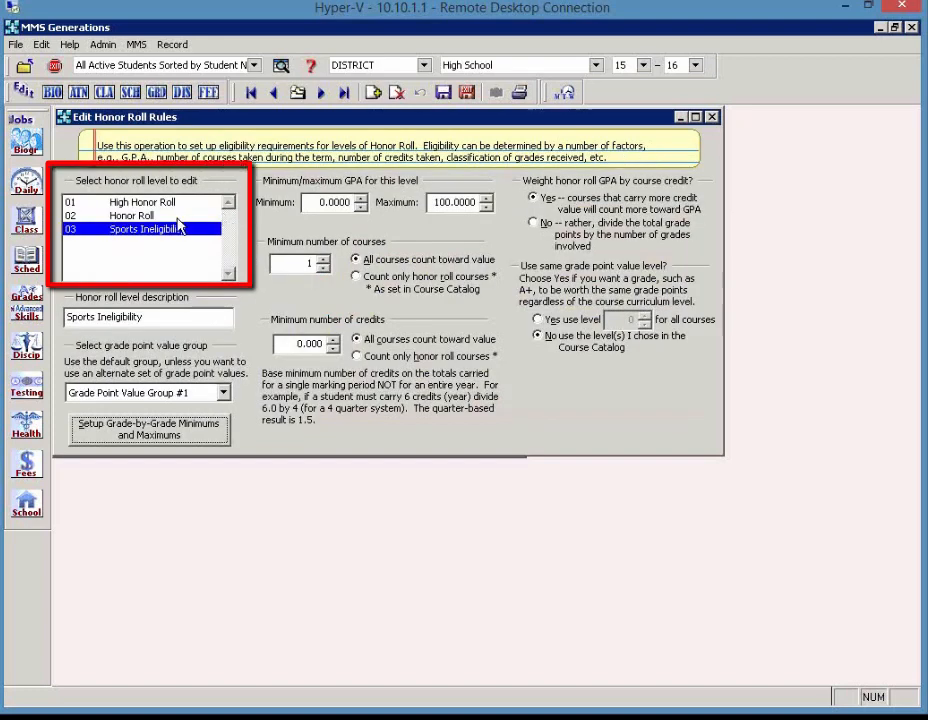
Review the grade-by-grade minimums and maximums for the Honor Roll level, then return to its main rules
left_click(177, 219)
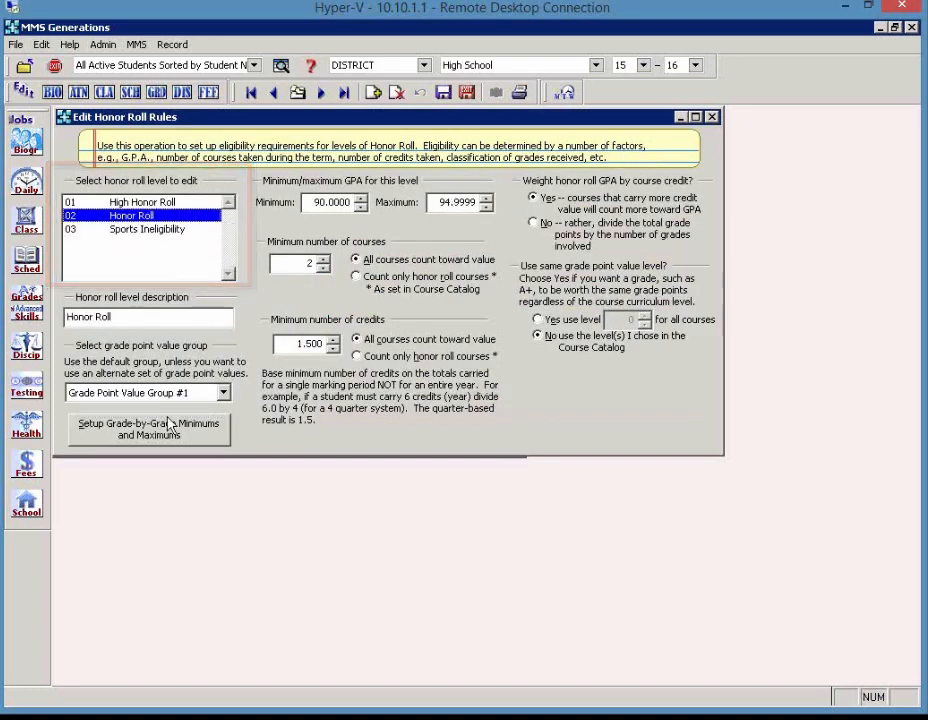
left_click(170, 422)
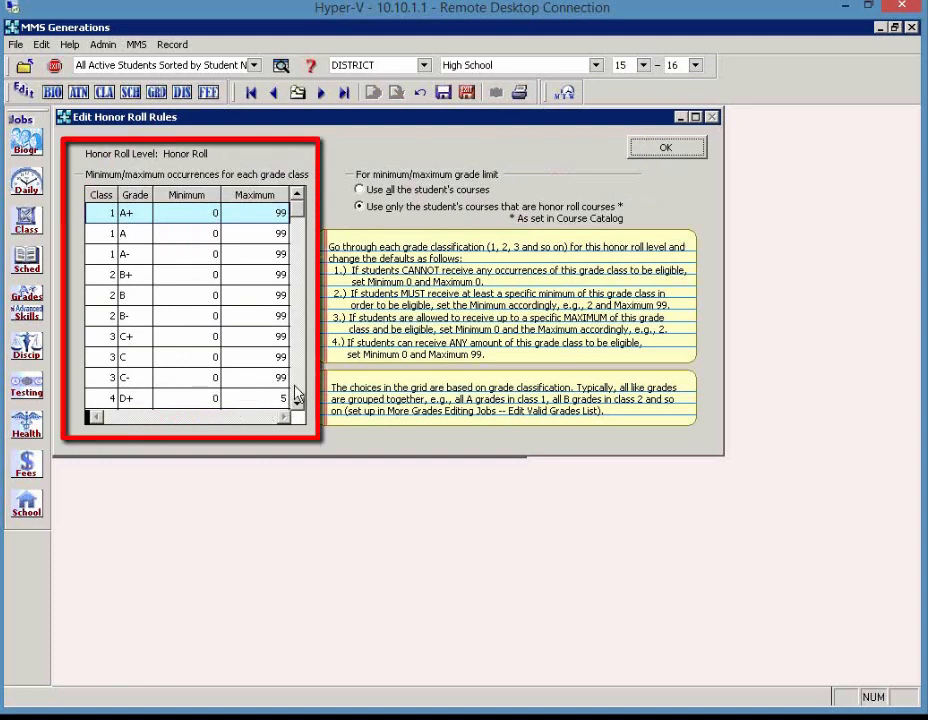
scroll(296, 397, "down", 3)
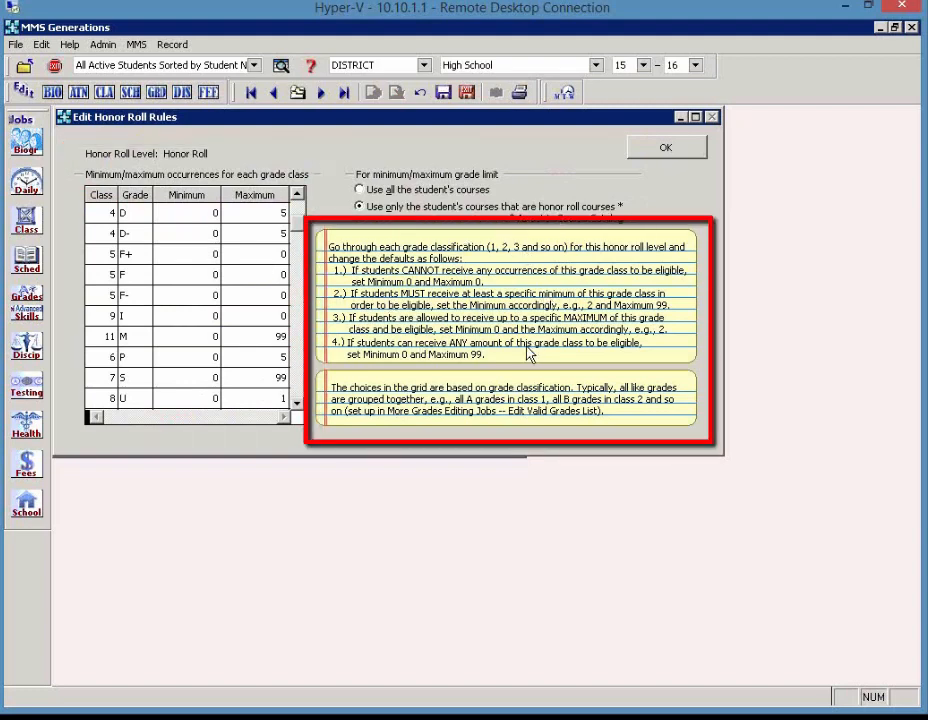
left_click(645, 150)
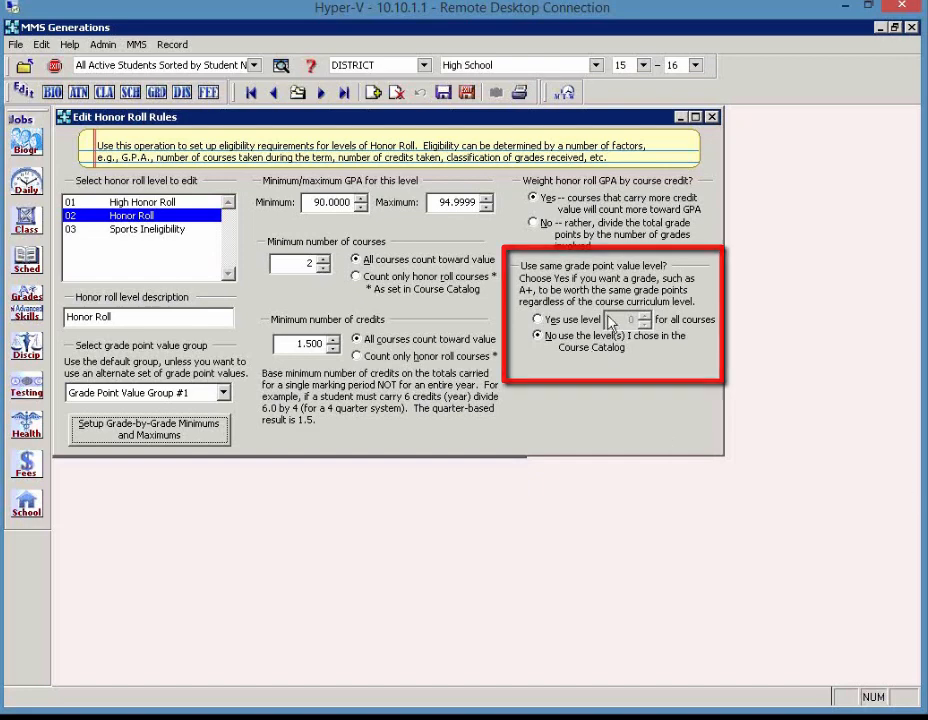
Select the High Honor Roll level to review its minimum and maximum GPA
left_click(150, 203)
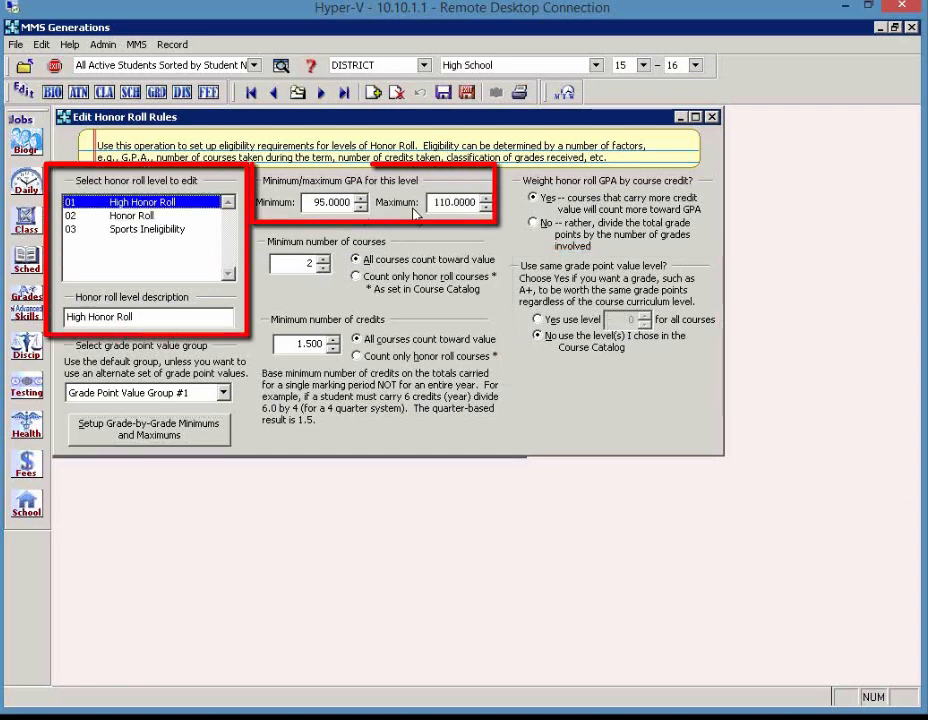
Select the Honor Roll level and examine its minimum and maximum GPA, highlighting the decimals of the maximum
left_click(182, 216)
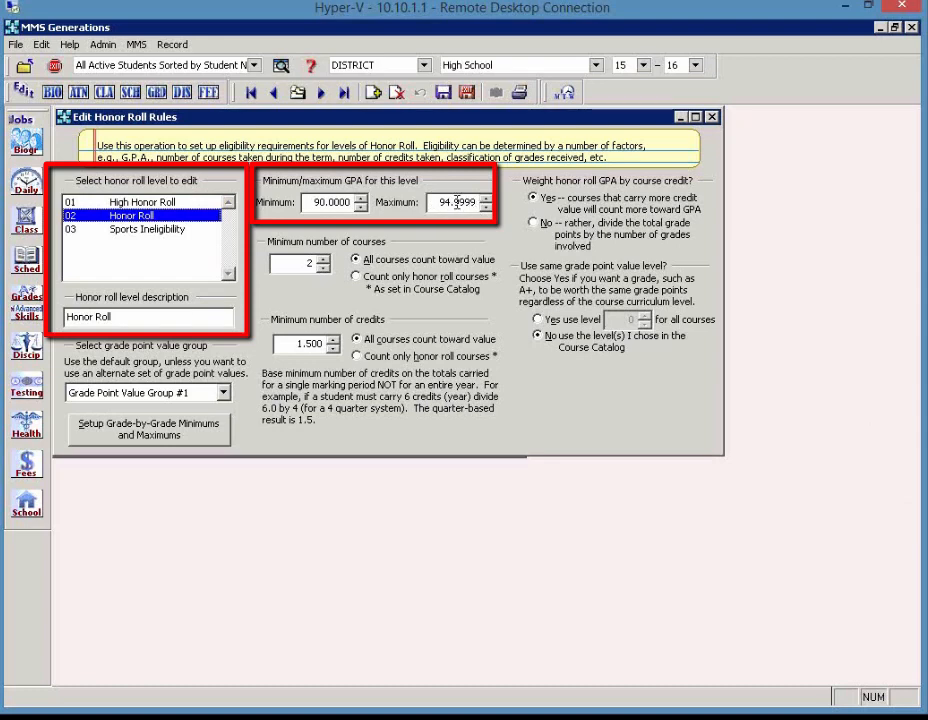
left_click_drag(455, 202, 480, 203)
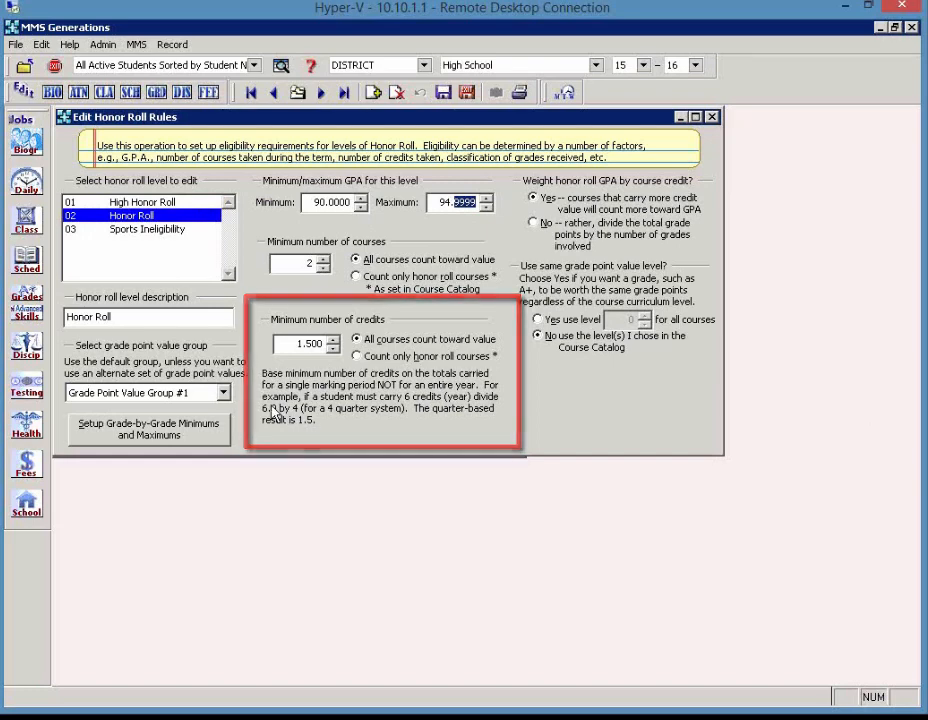
Review the Grade Assignment/Weighting Plans in the grade schemes, then return to the honor roll rules
left_click(22, 300)
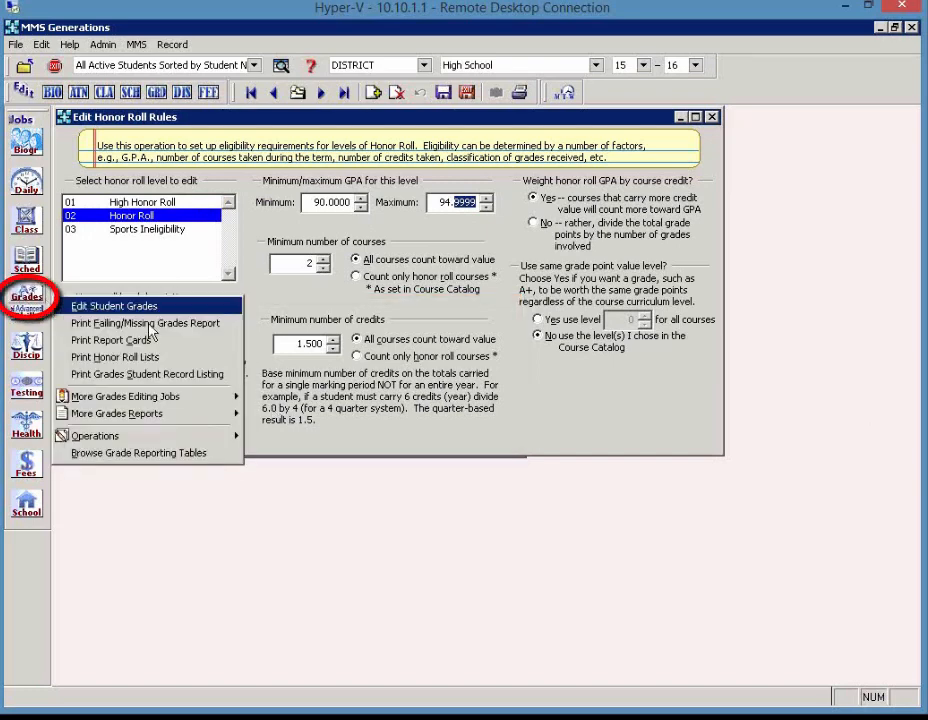
mouse_move(180, 400)
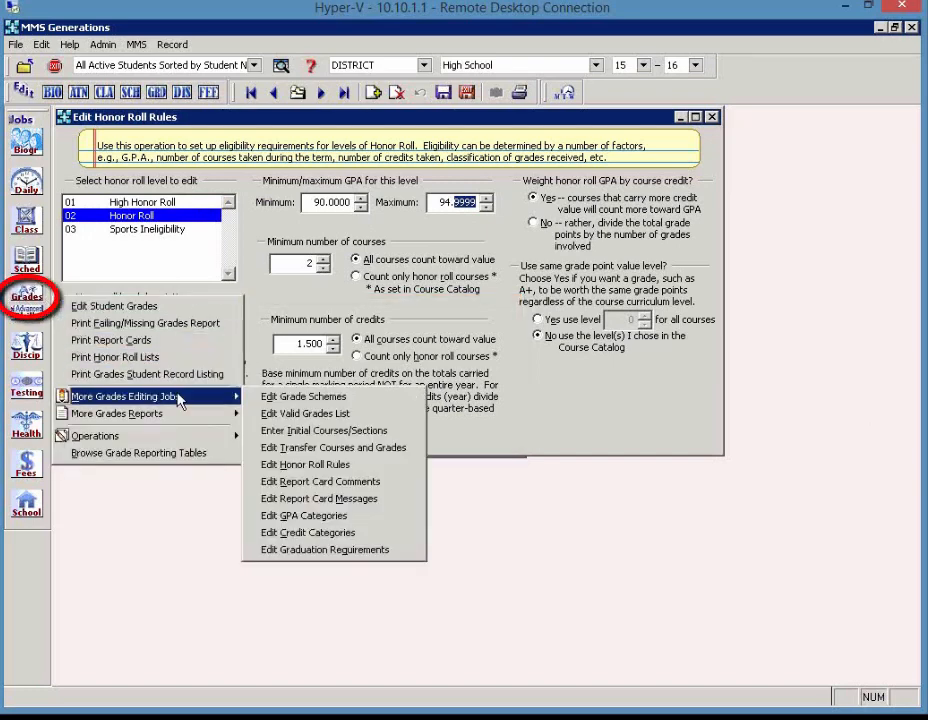
left_click(284, 400)
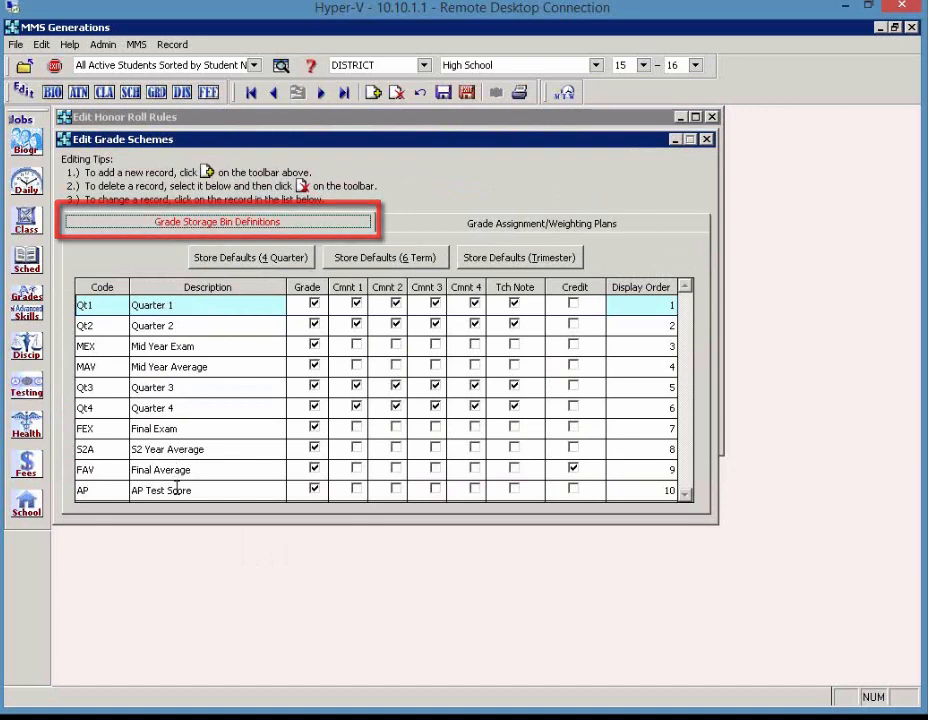
left_click(448, 226)
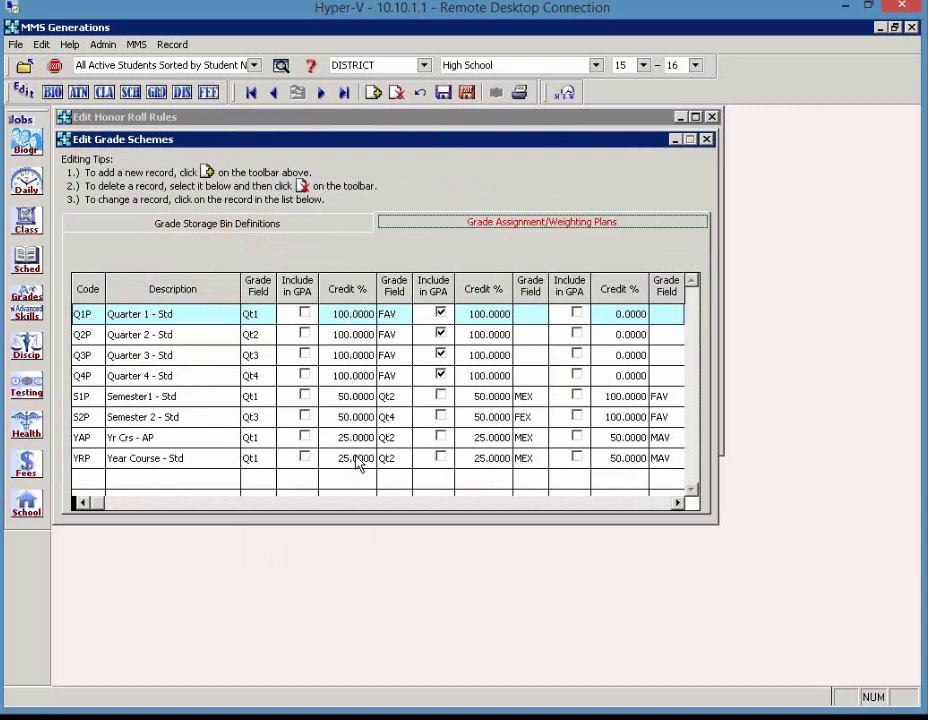
left_click(706, 140)
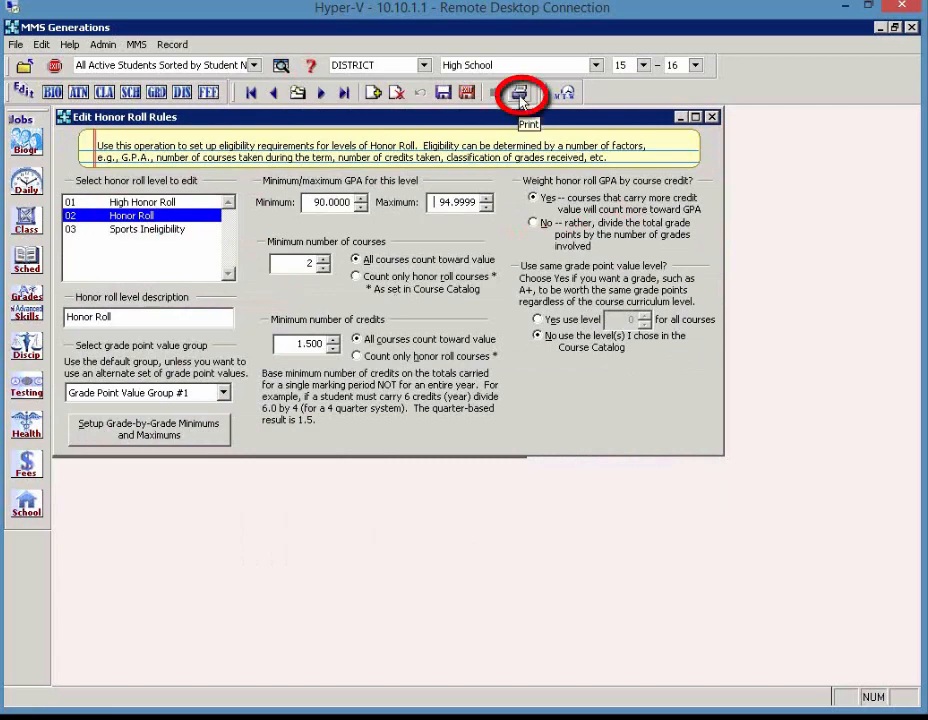
Preview the Honor Roll Rules Listing for all three levels, enlarge the report, review each page and exit it
left_click(519, 95)
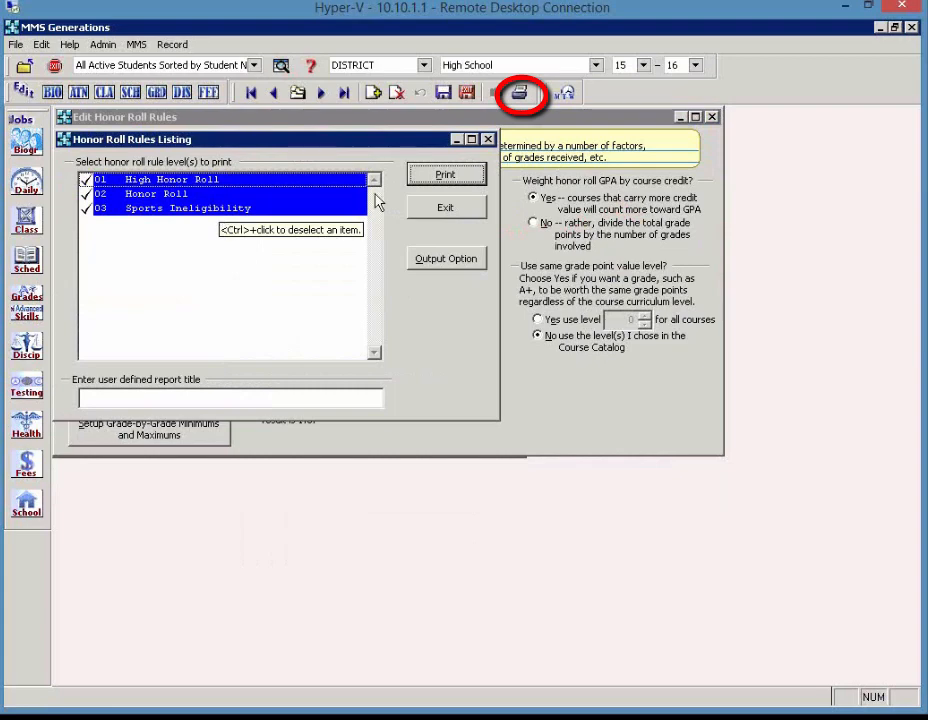
left_click(445, 176)
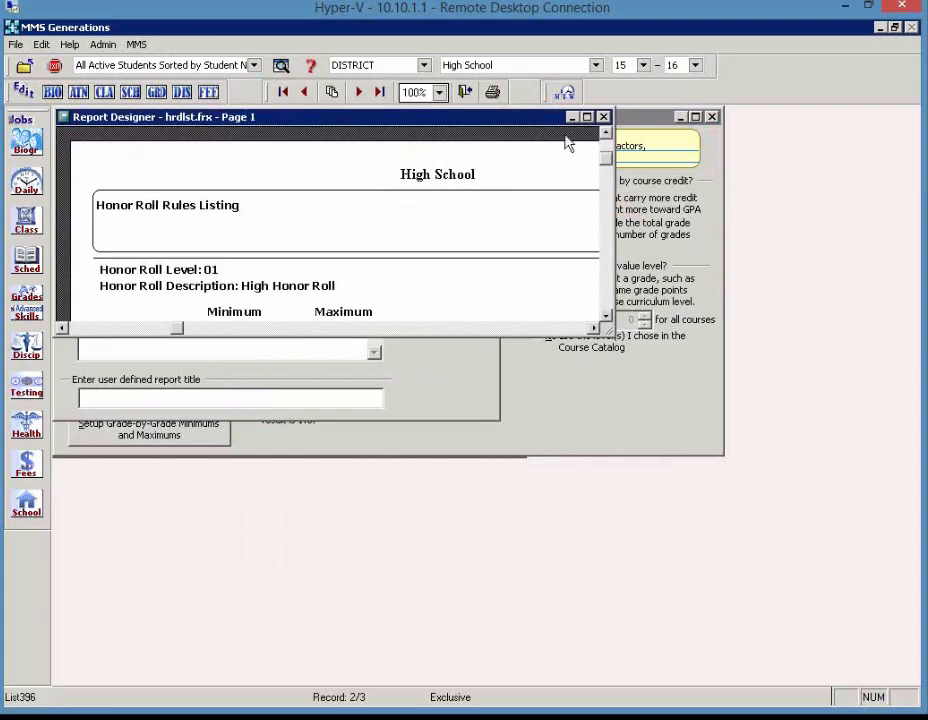
left_click(587, 117)
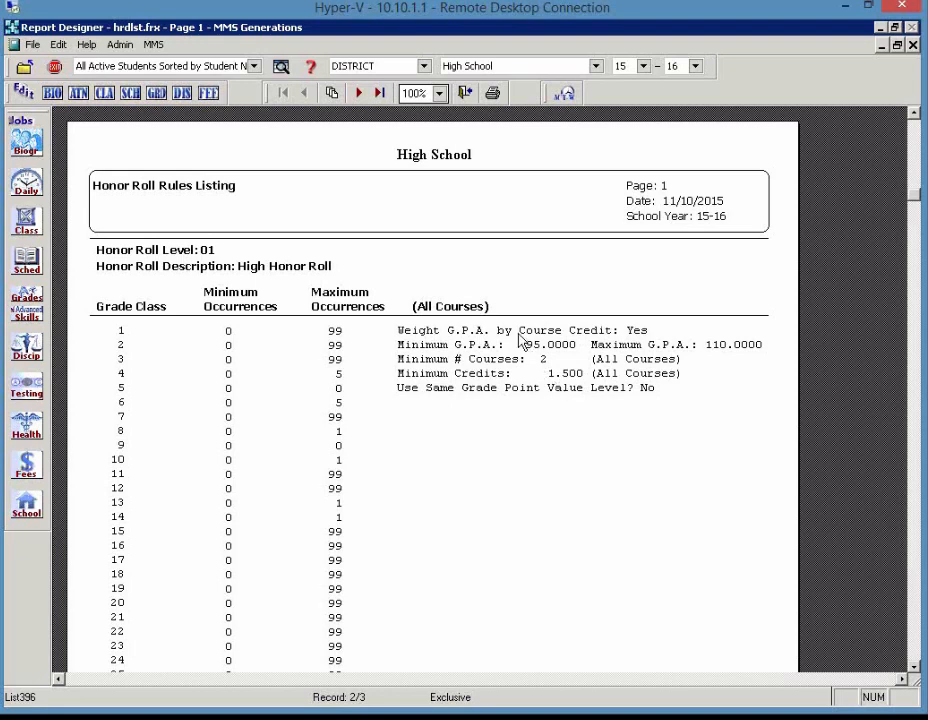
left_click(358, 92)
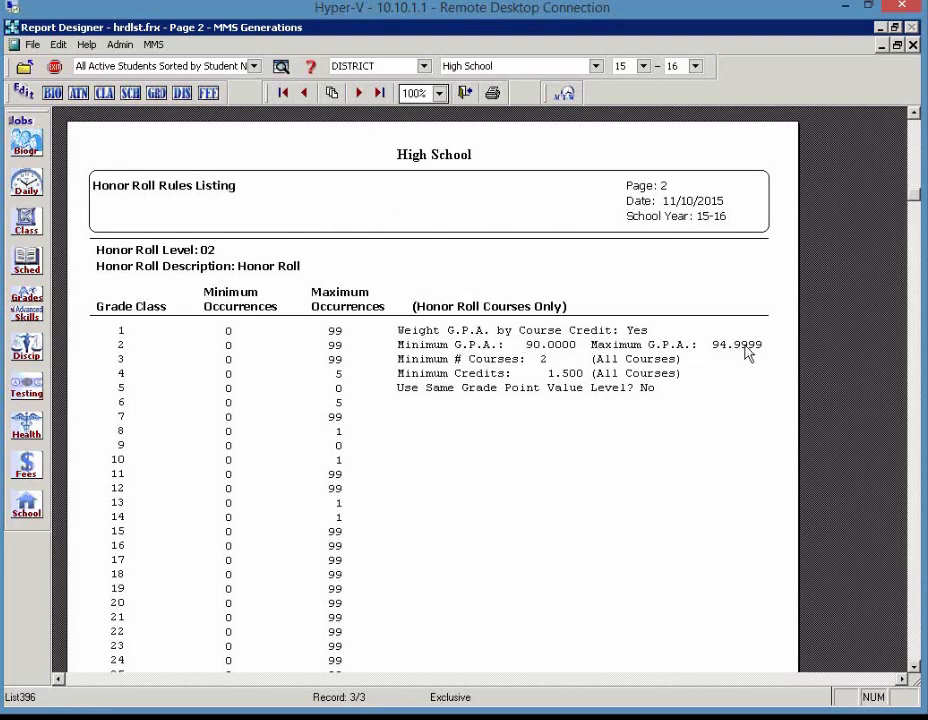
left_click(359, 93)
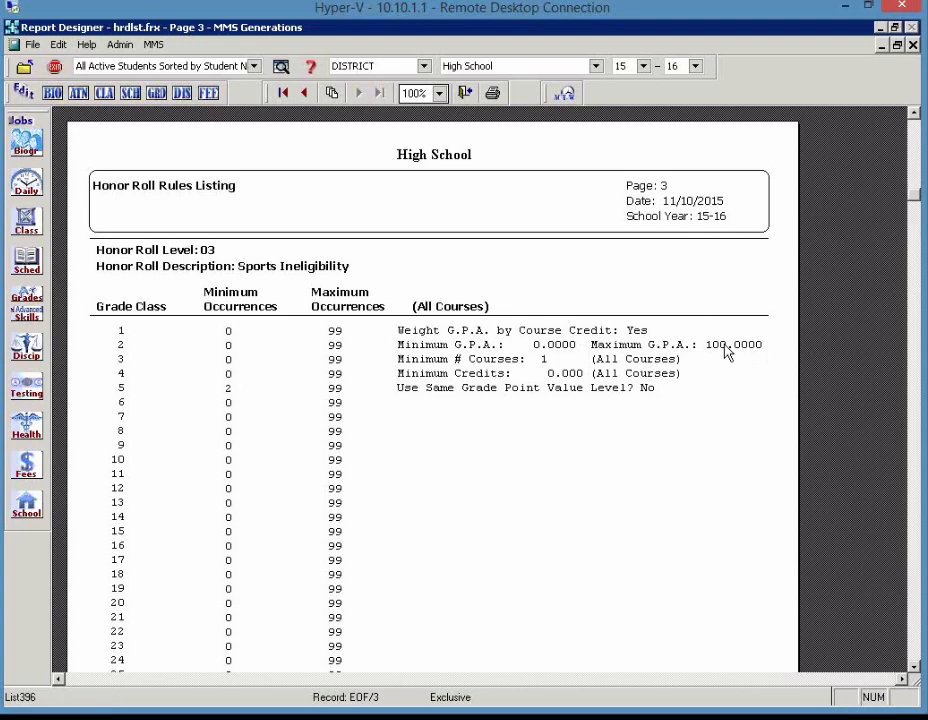
left_click(465, 93)
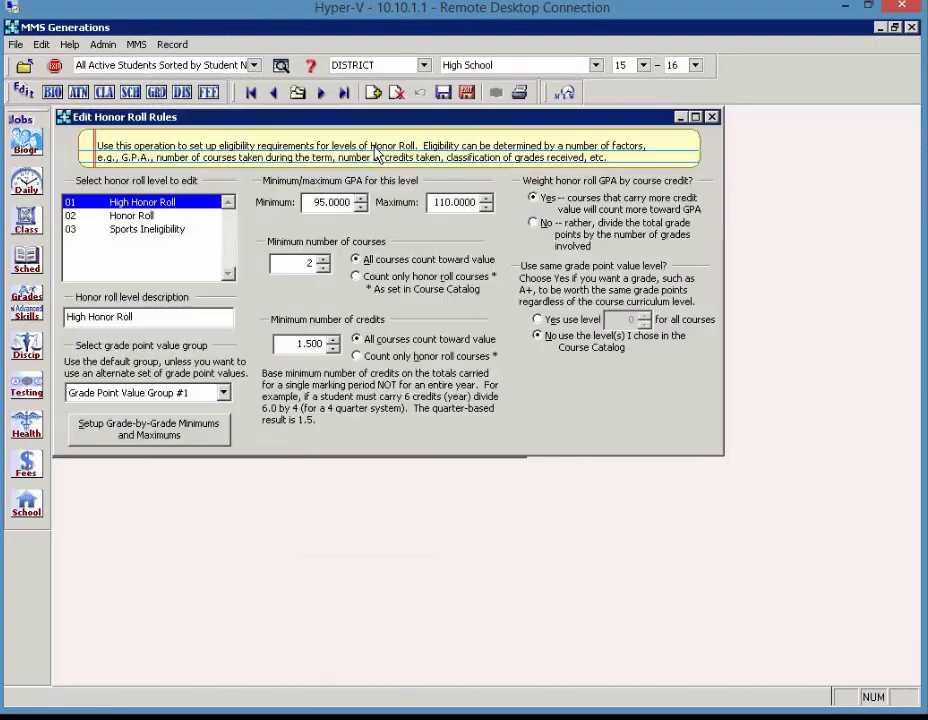
Consult the help topic on editing honor roll rules, then close the help
left_click(311, 70)
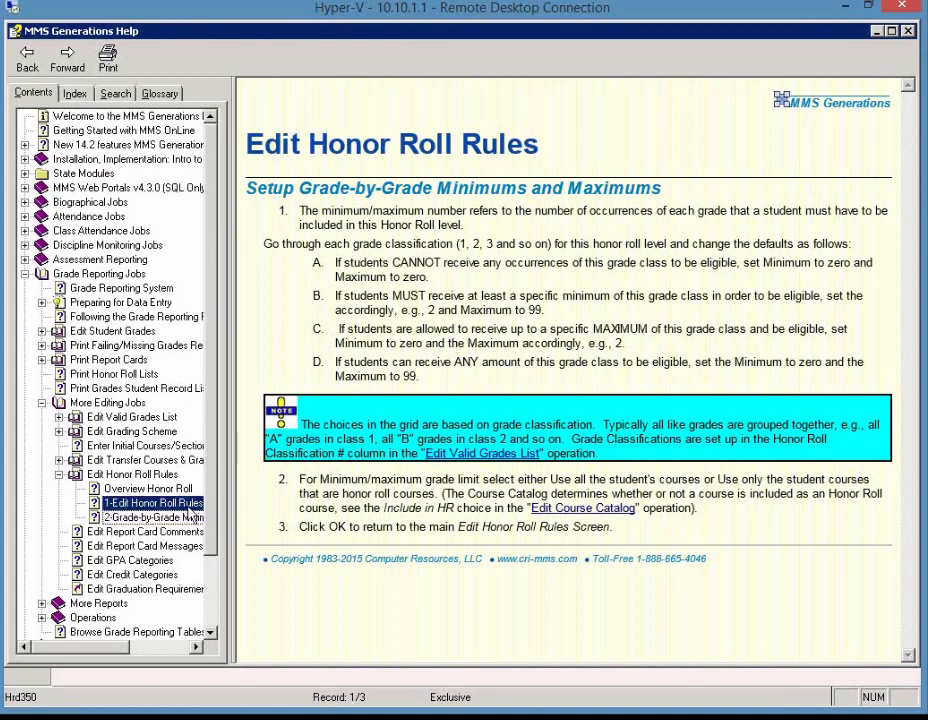
left_click(150, 503)
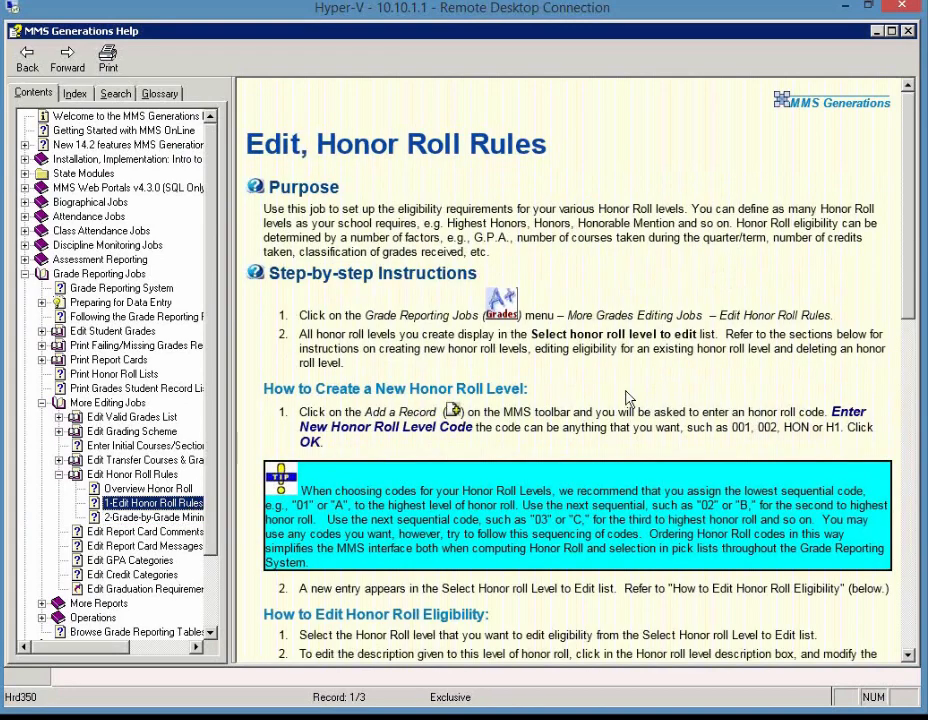
left_click(909, 33)
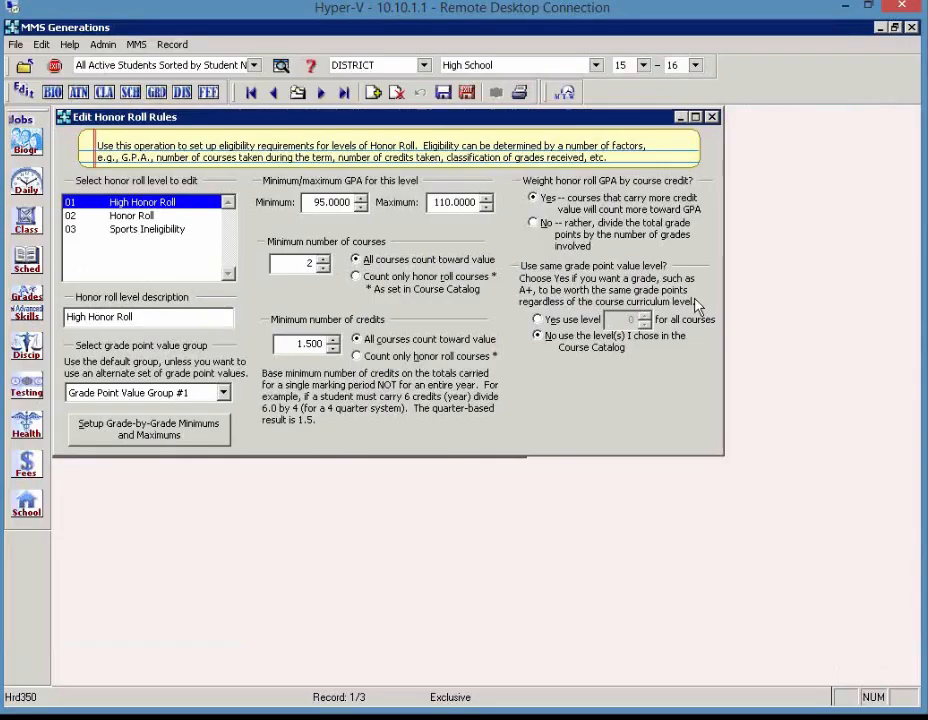